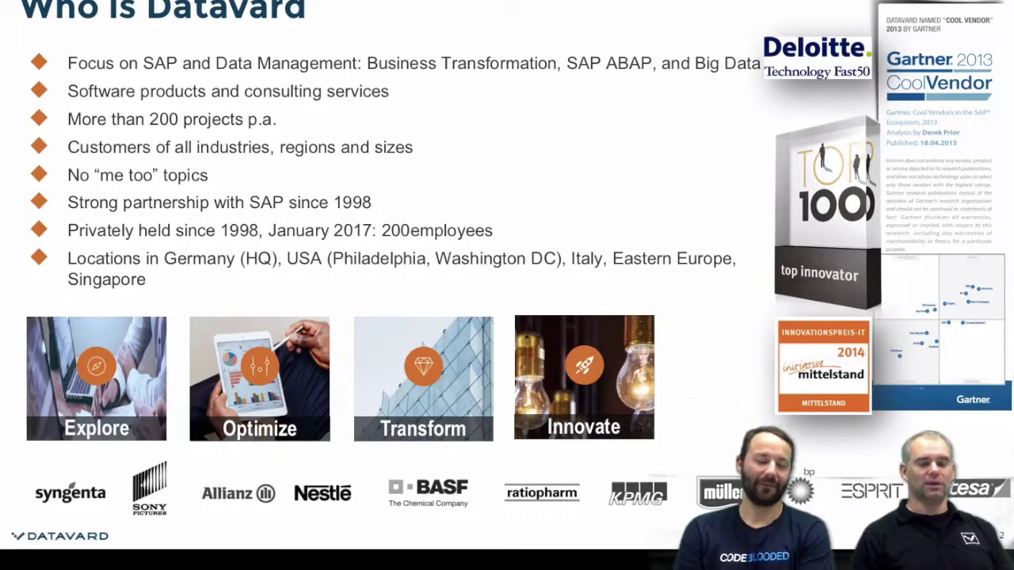
Advance the presentation from the 'Who is Datavard' slide to the 'Demo-time' slide
{"action": "key", "text": "Right"}
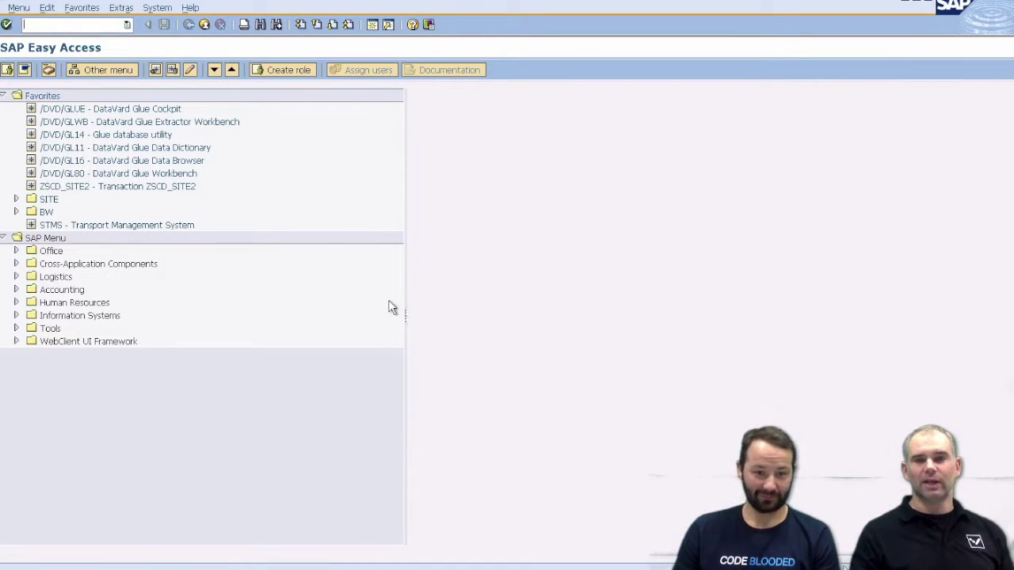
Launch /DVD/GLUE DataVard Glue Cockpit from the SAP Easy Access Favorites
{"action": "left_click", "coordinate": [166, 111]}
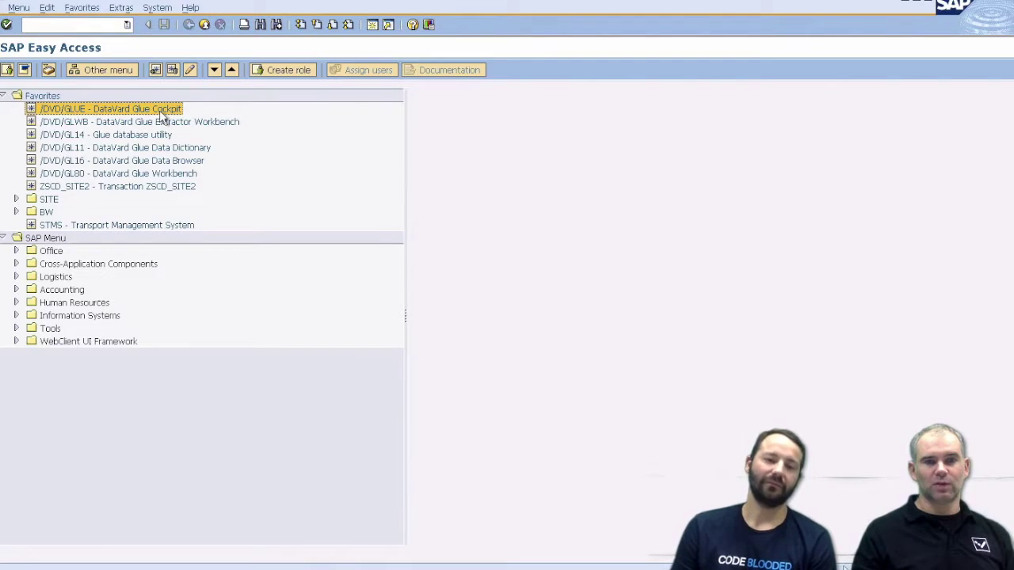
{"action": "double_click", "coordinate": [162, 112]}
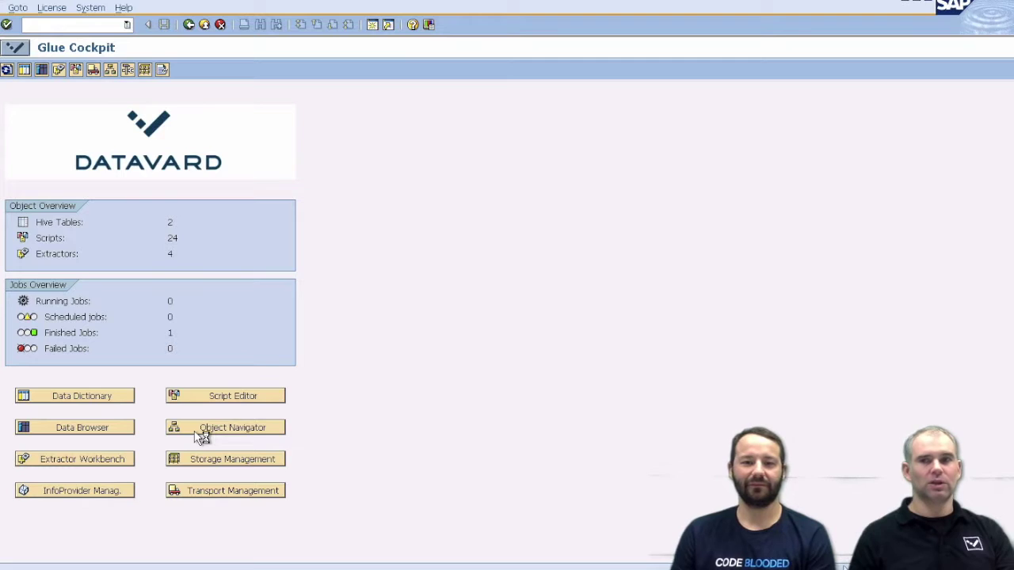
Open the Glue Workbench package tree, expand ZDVDEMO and bring up its context menu
{"action": "left_click", "coordinate": [195, 432]}
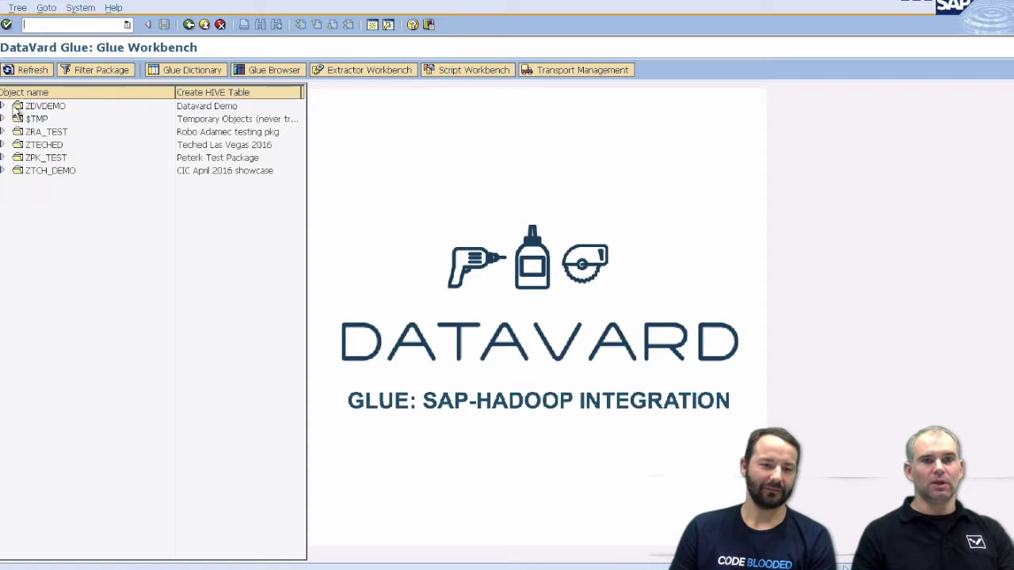
{"action": "left_click", "coordinate": [3, 107]}
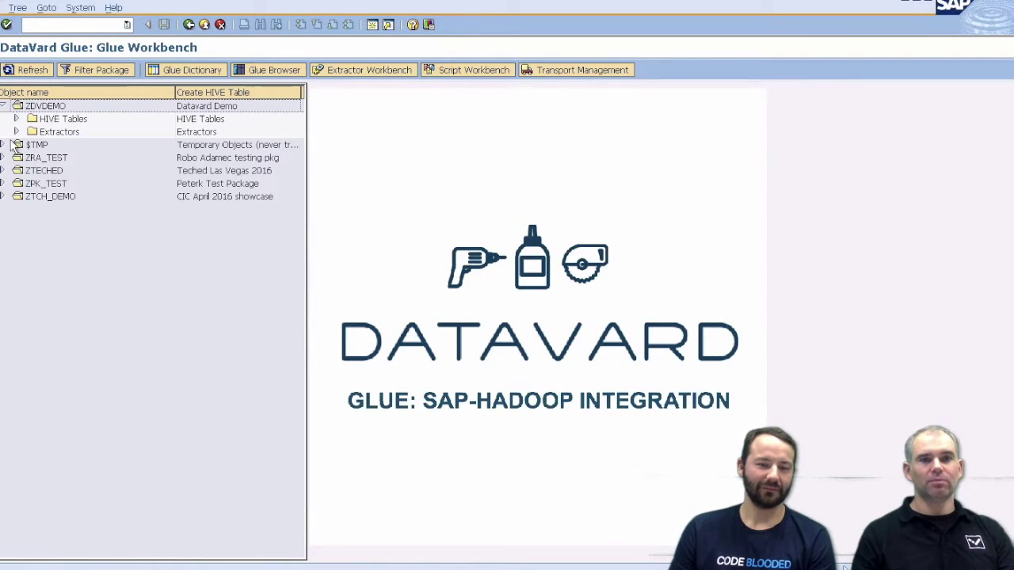
{"action": "right_click", "coordinate": [33, 109]}
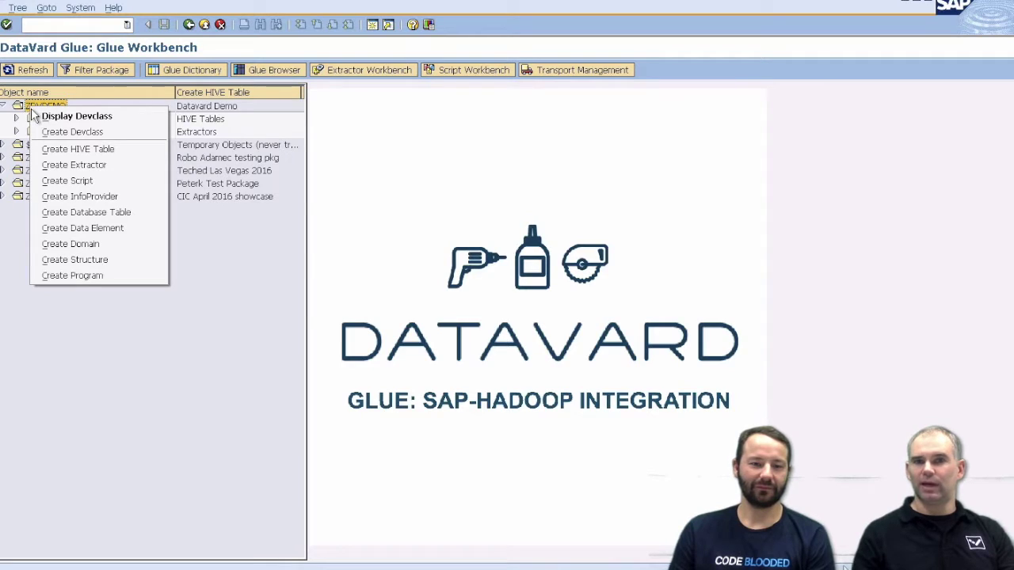
Create Hive table ZCLOUDERA in ZDVDEMO described 'Customer master data from ERP'
{"action": "left_click", "coordinate": [57, 151]}
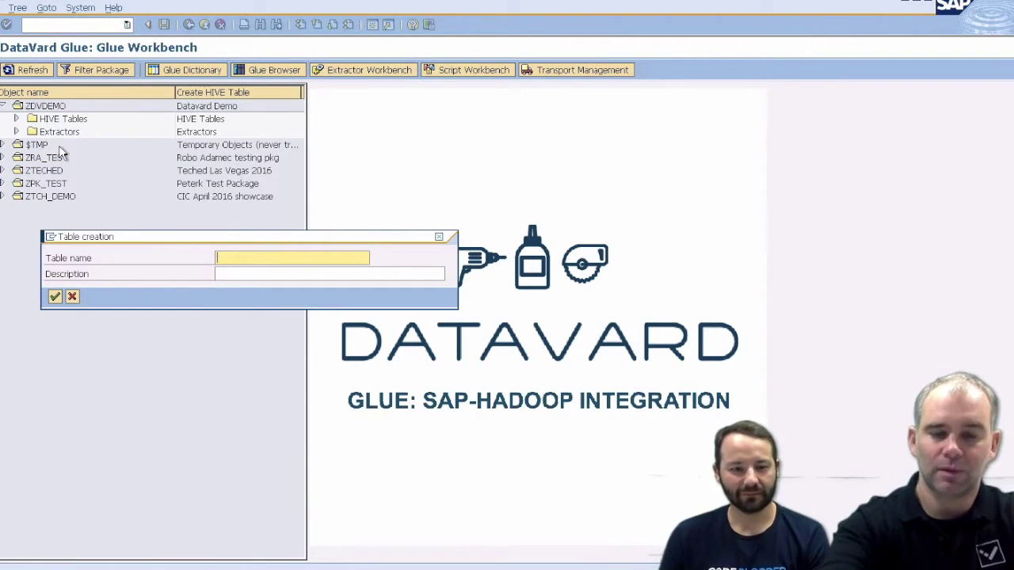
{"action": "type", "text": "zclou"}
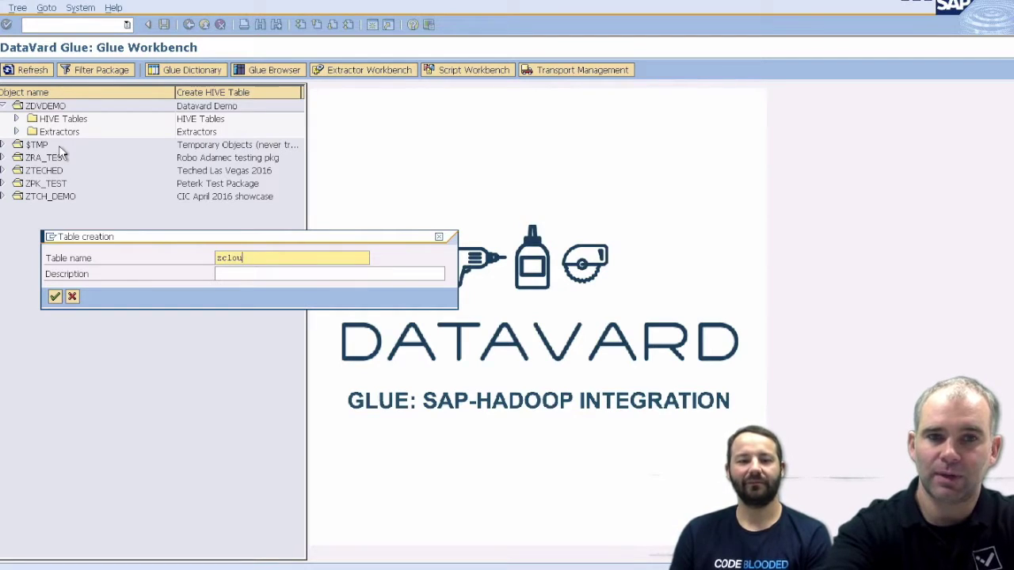
{"action": "type", "text": "dera"}
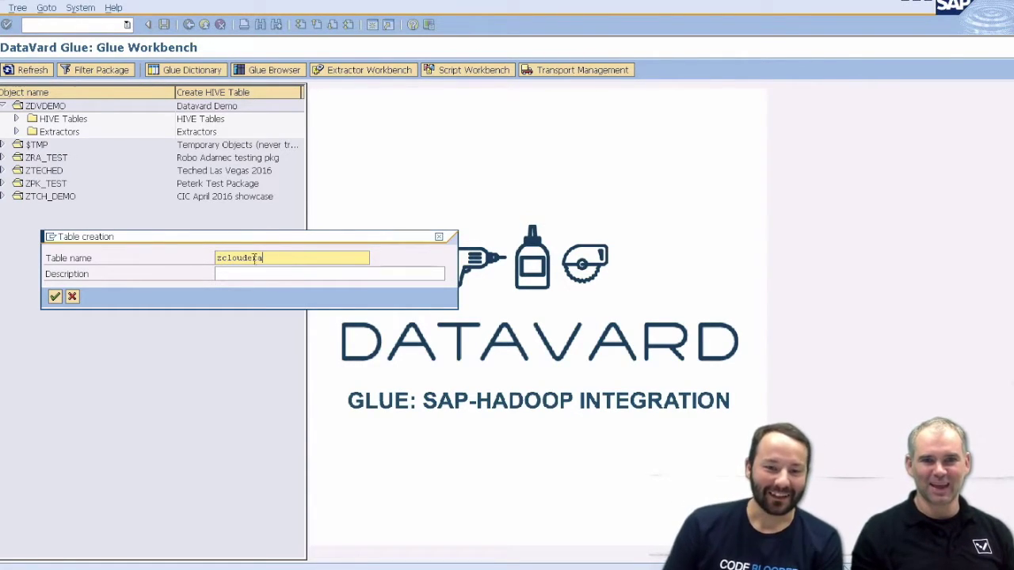
{"action": "left_click", "coordinate": [228, 273]}
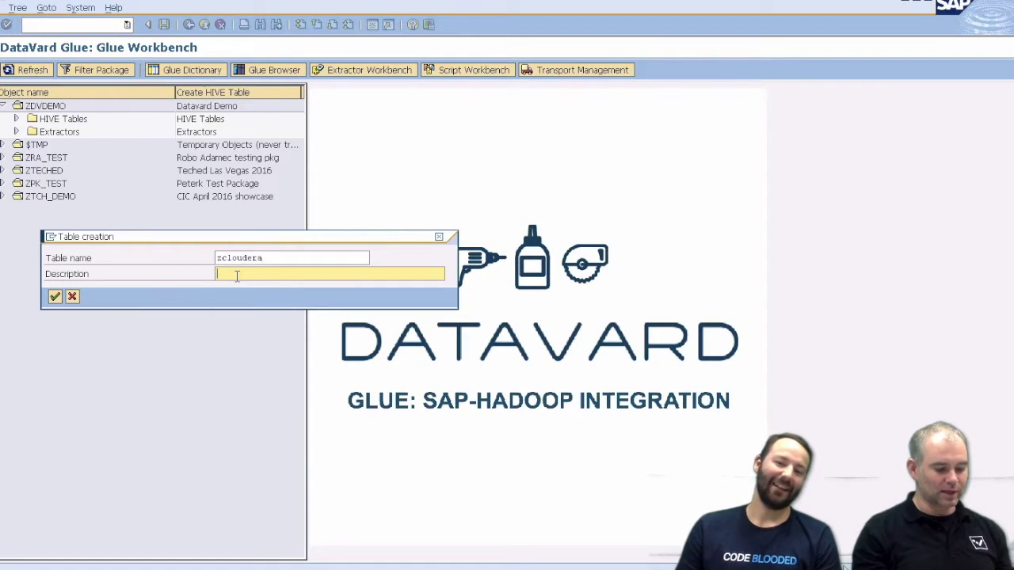
{"action": "type", "text": "Customer"}
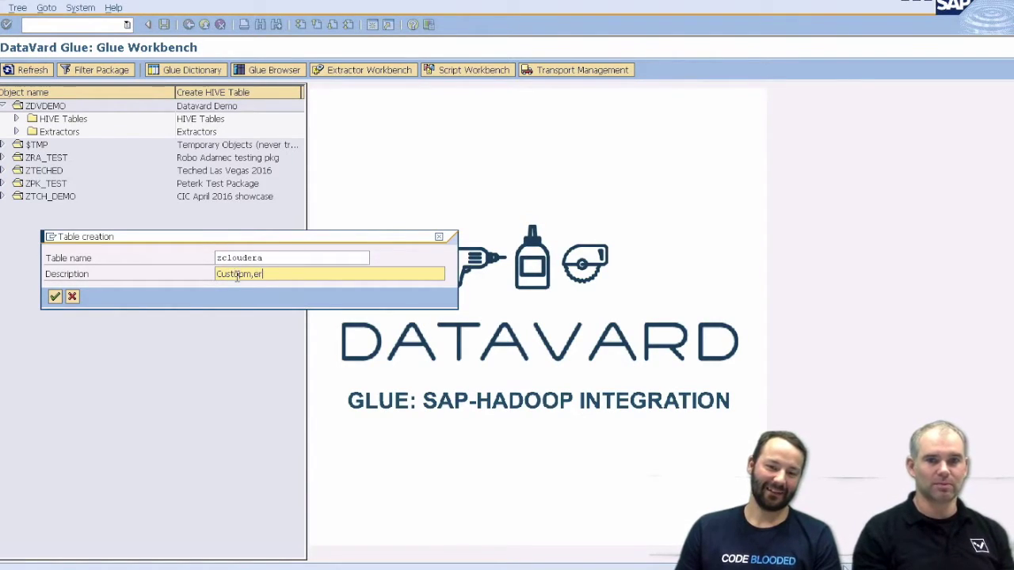
{"action": "type", "text": "er "}
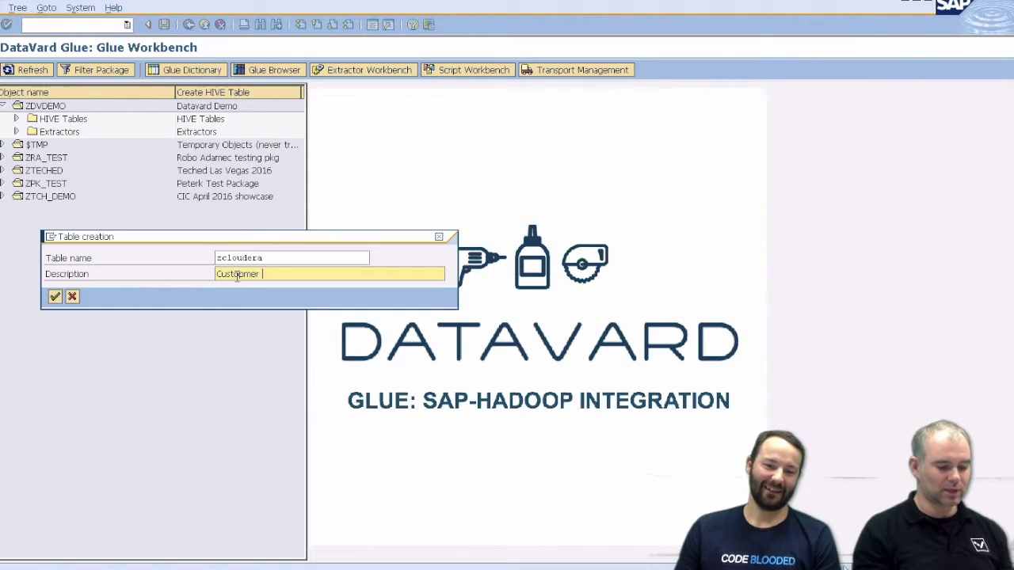
{"action": "type", "text": "master dat"}
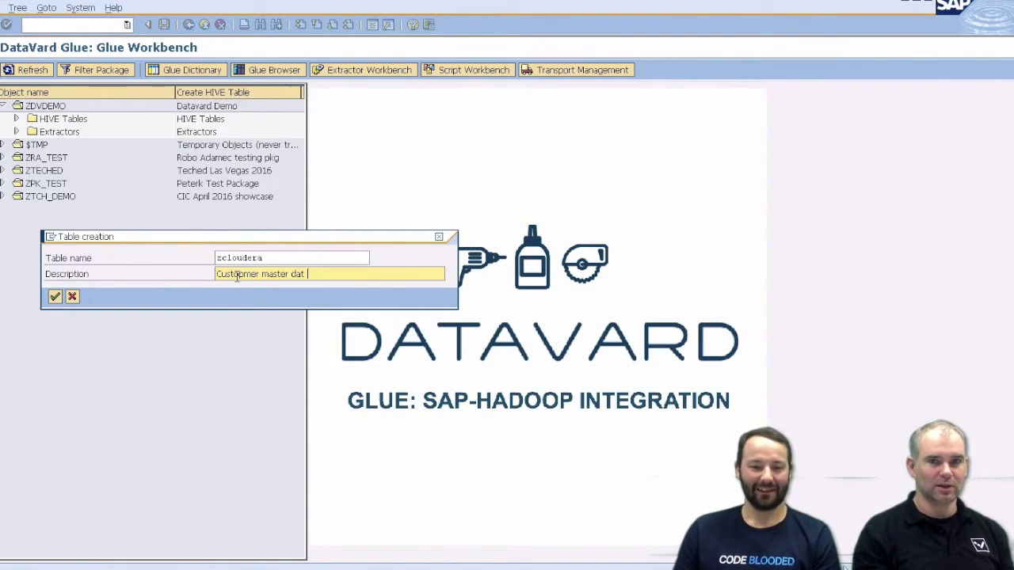
{"action": "key", "text": "BackSpace"}
{"action": "key", "text": "BackSpace"}
{"action": "type", "text": "a "}
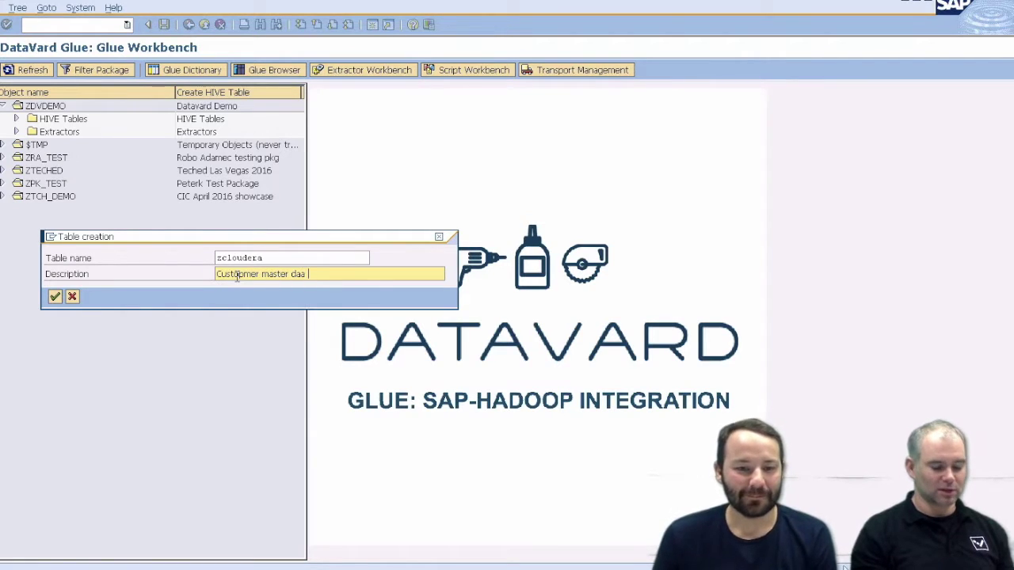
{"action": "key", "text": "BackSpace"}
{"action": "key", "text": "BackSpace"}
{"action": "type", "text": "t"}
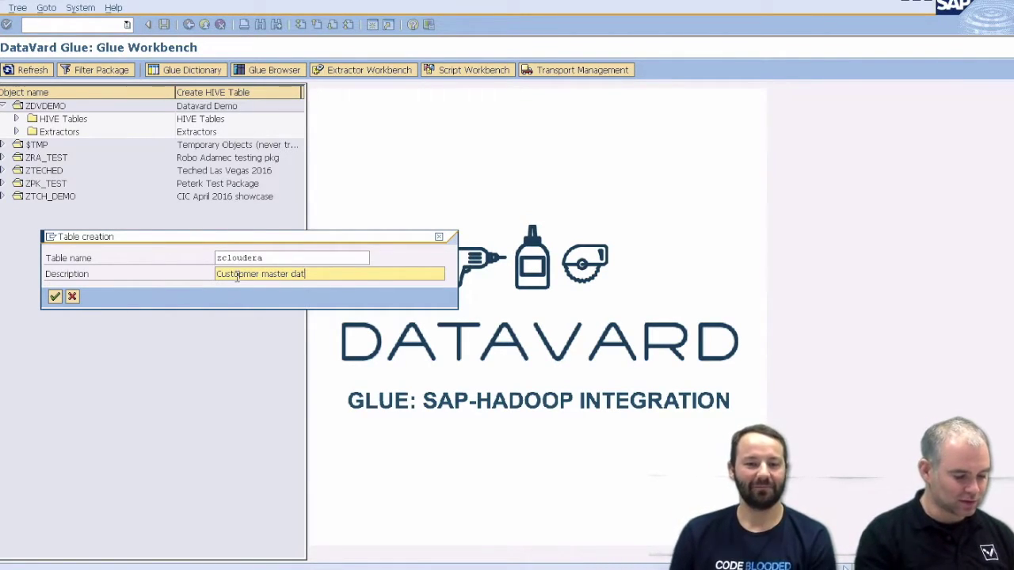
{"action": "type", "text": "a from ERP"}
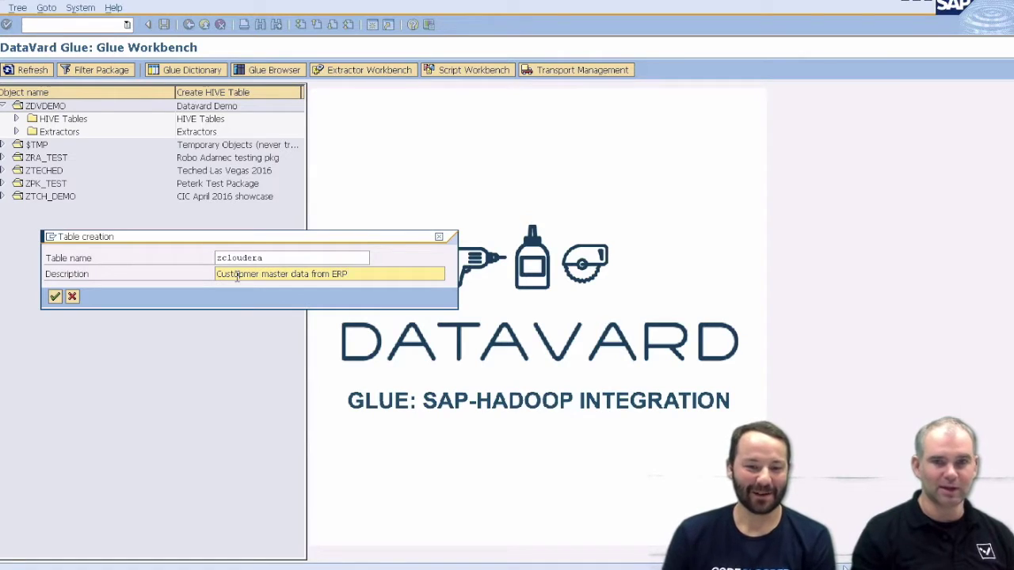
{"action": "key", "text": "Return"}
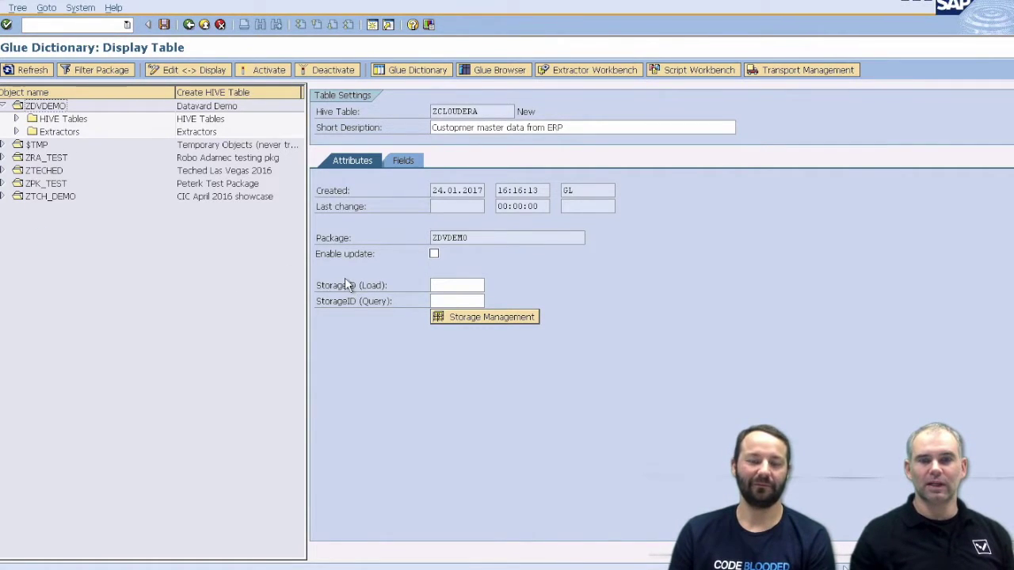
Enable update and set both load and query storage IDs of ZCLOUDERA to H_BUN_IMPQ
{"action": "left_click", "coordinate": [434, 254]}
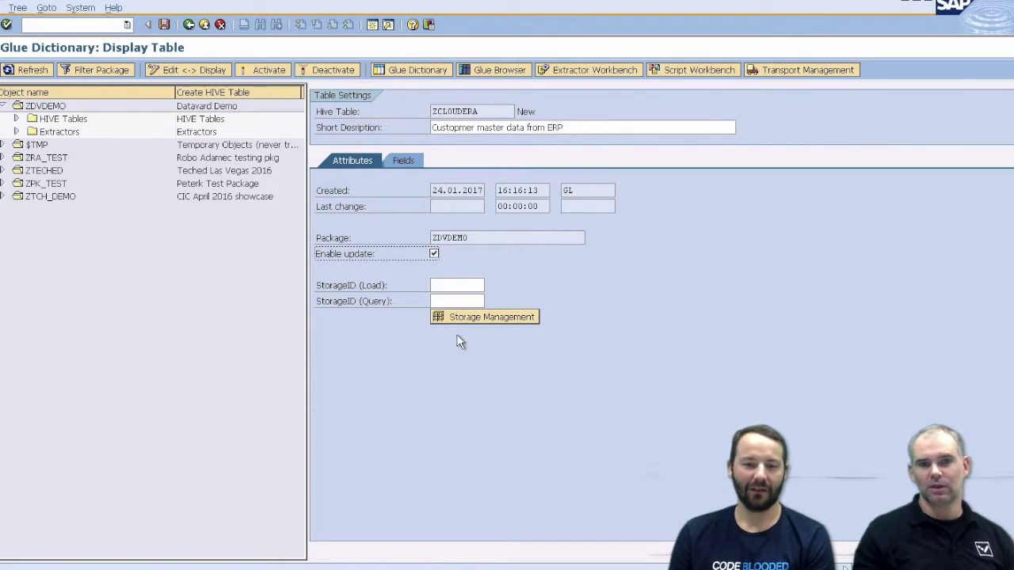
{"action": "left_click", "coordinate": [436, 286]}
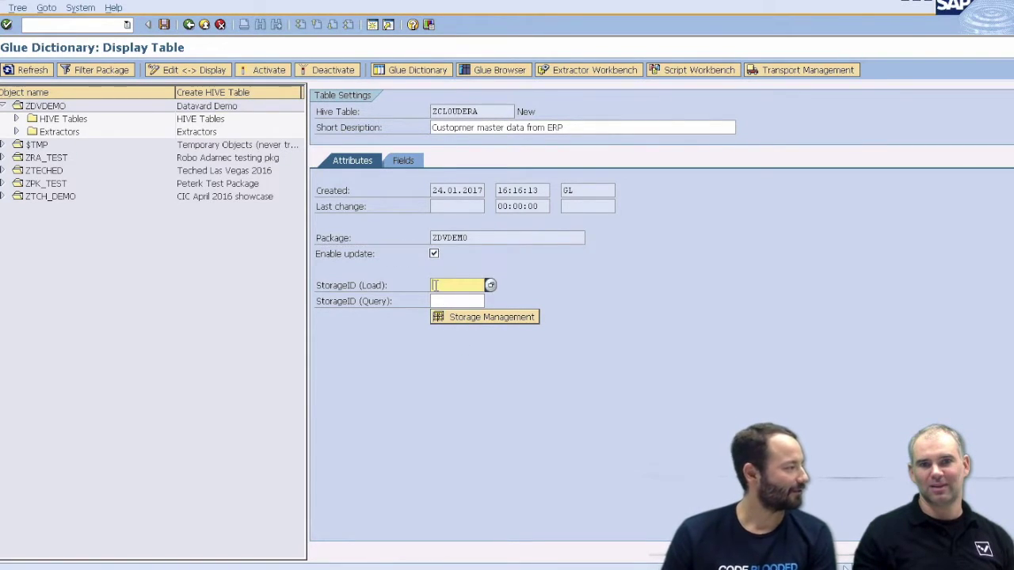
{"action": "left_click", "coordinate": [490, 286]}
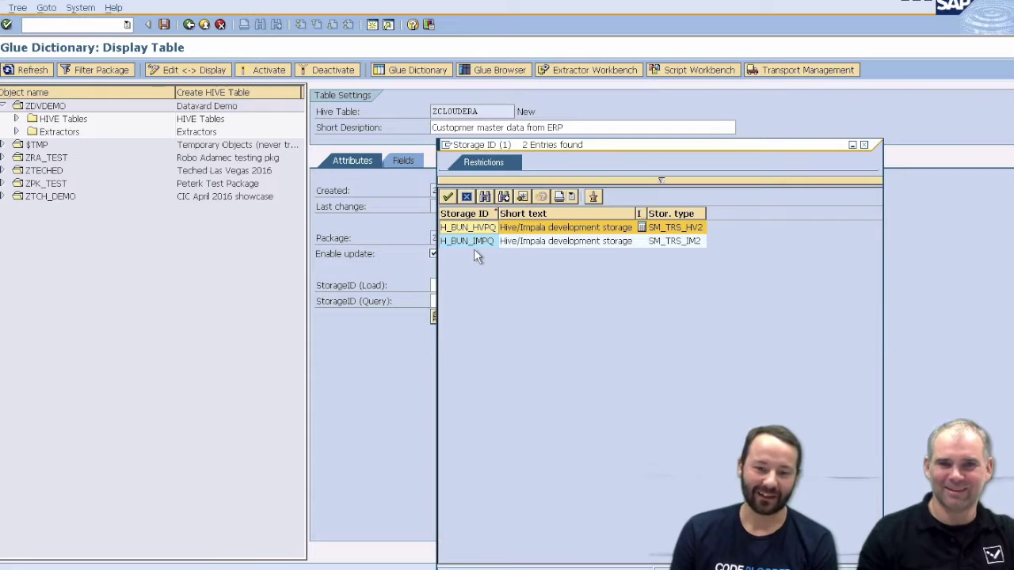
{"action": "left_click_drag", "start_coordinate": [489, 149], "coordinate": [543, 143]}
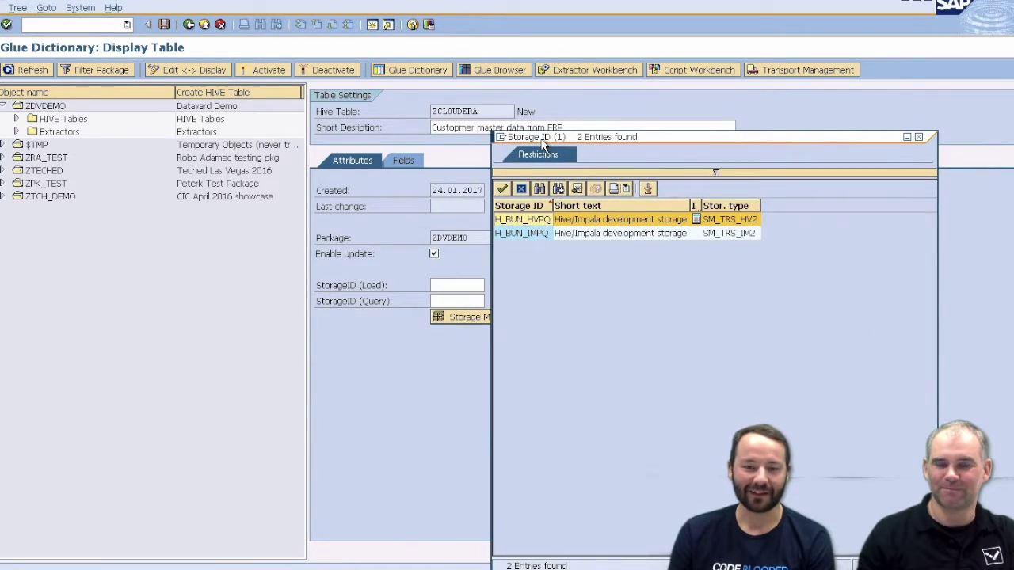
{"action": "left_click", "coordinate": [536, 234]}
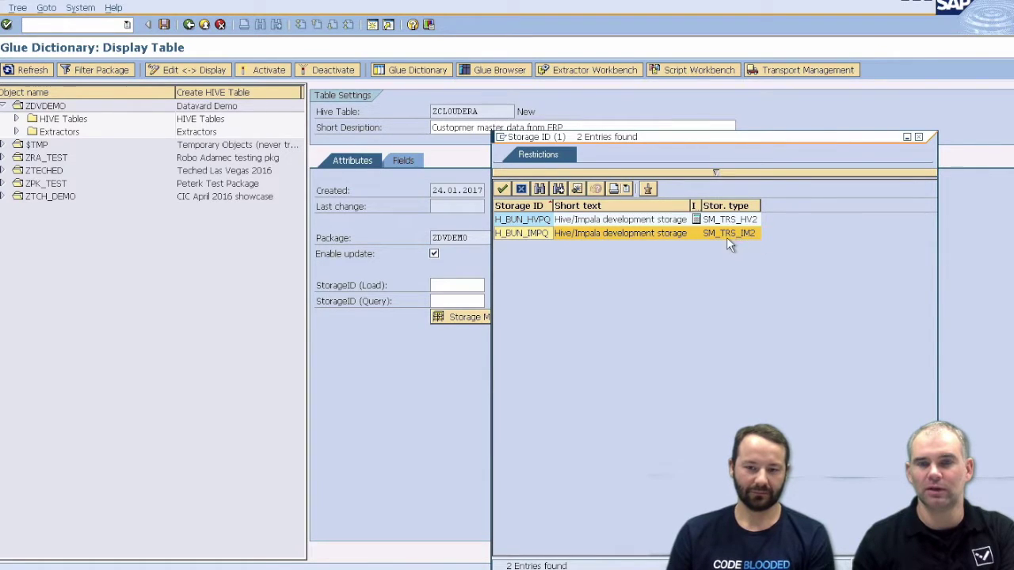
{"action": "double_click", "coordinate": [511, 237]}
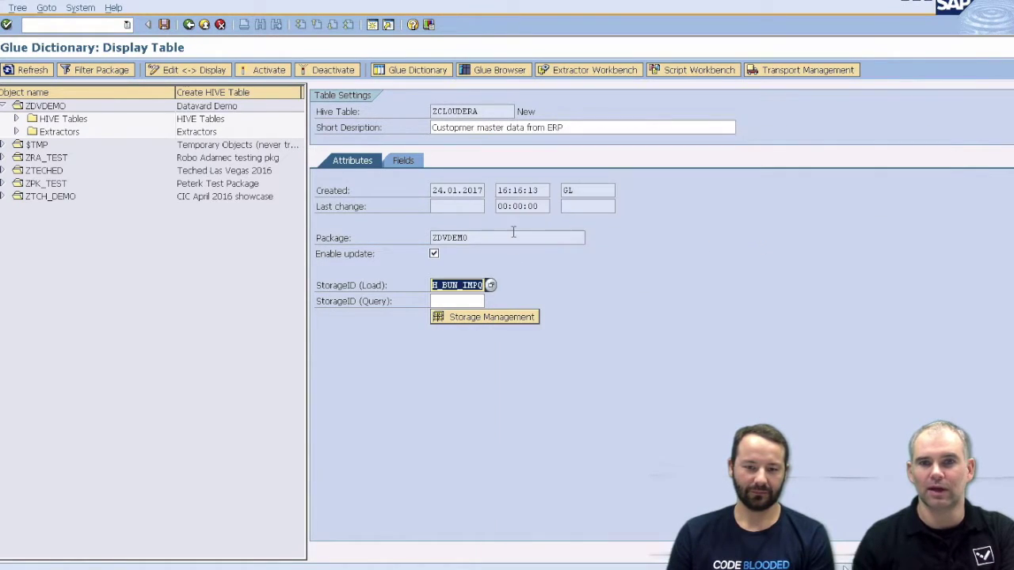
{"action": "left_click", "coordinate": [470, 300]}
{"action": "left_click", "coordinate": [491, 301]}
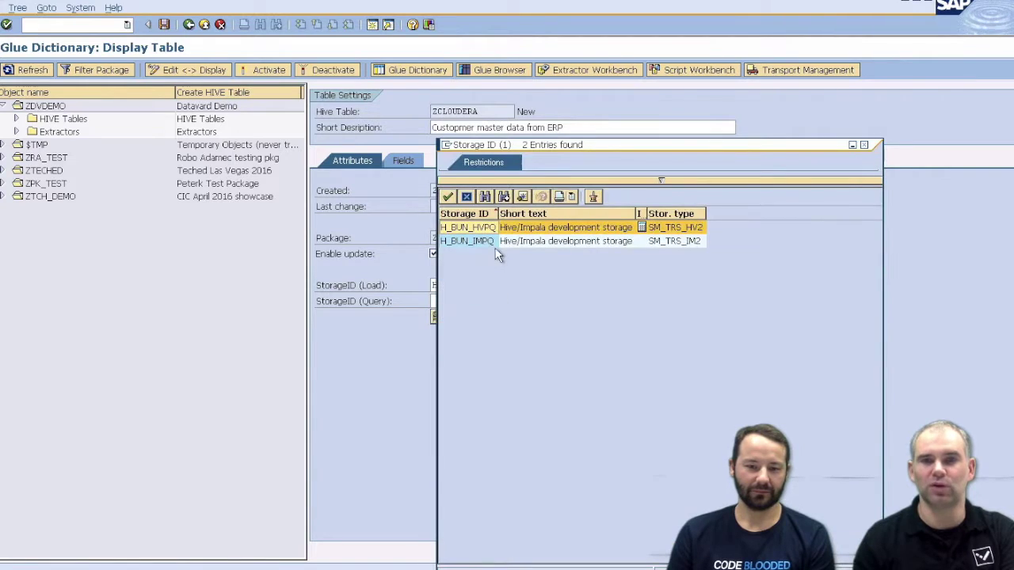
{"action": "double_click", "coordinate": [488, 244]}
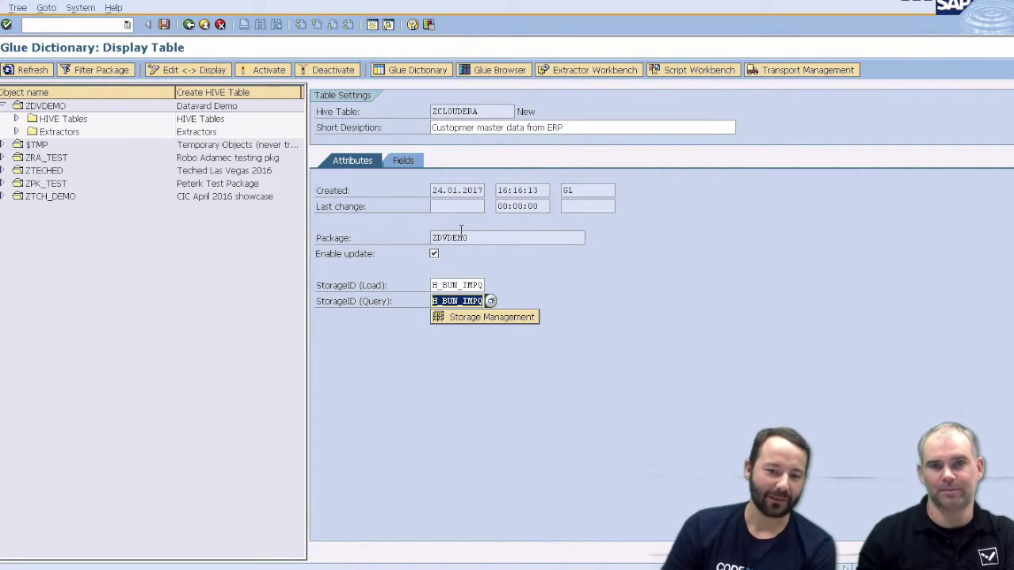
{"action": "left_click", "coordinate": [403, 163]}
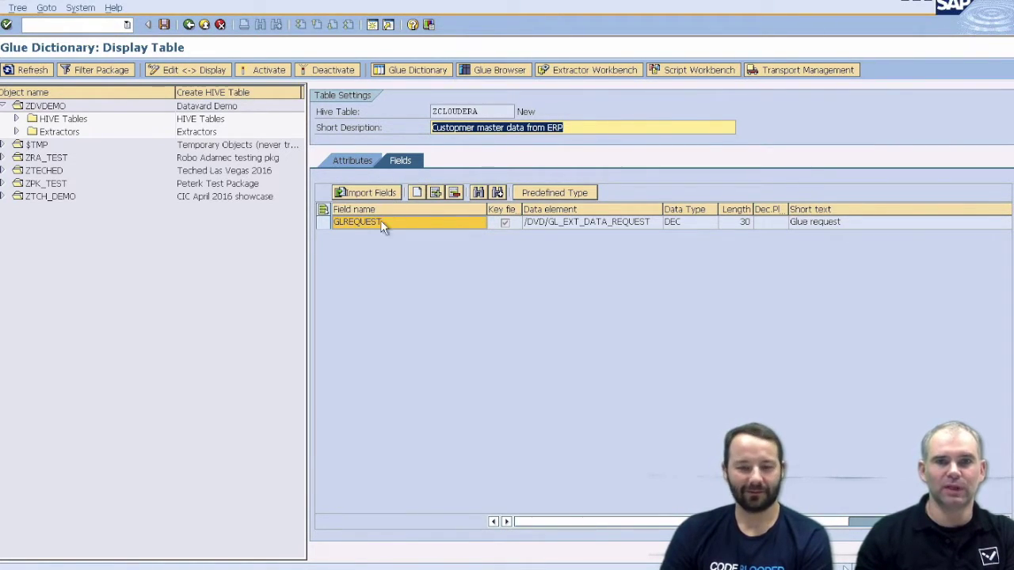
Import all fields of table KNA1 into ZCLOUDERA
{"action": "left_click", "coordinate": [340, 227]}
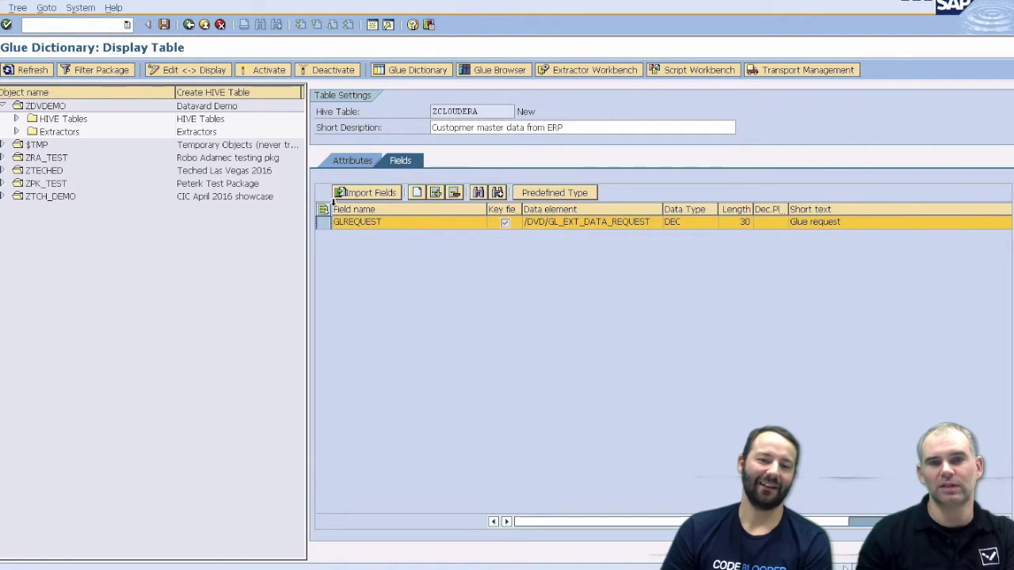
{"action": "left_click", "coordinate": [348, 195]}
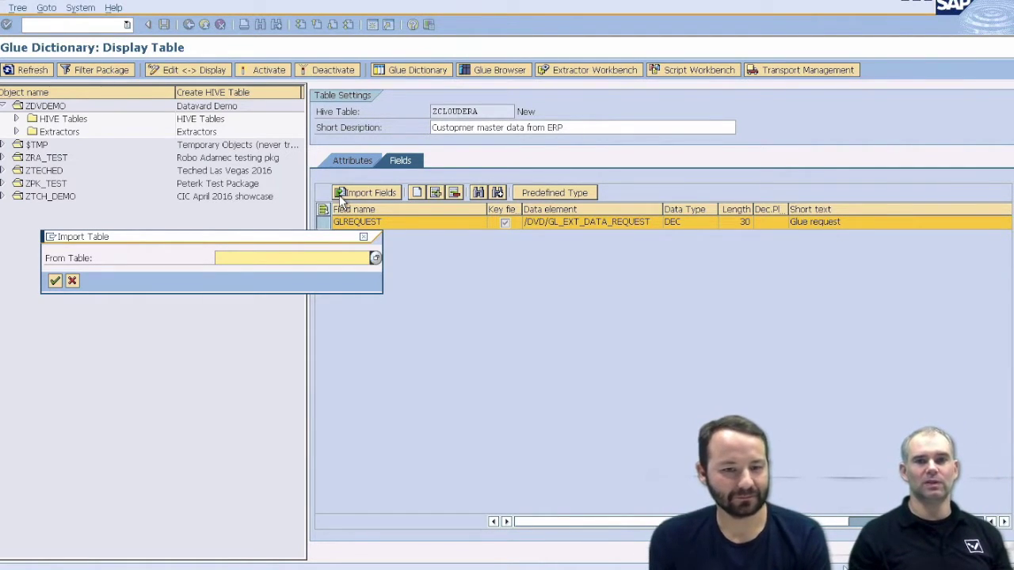
{"action": "type", "text": "K"}
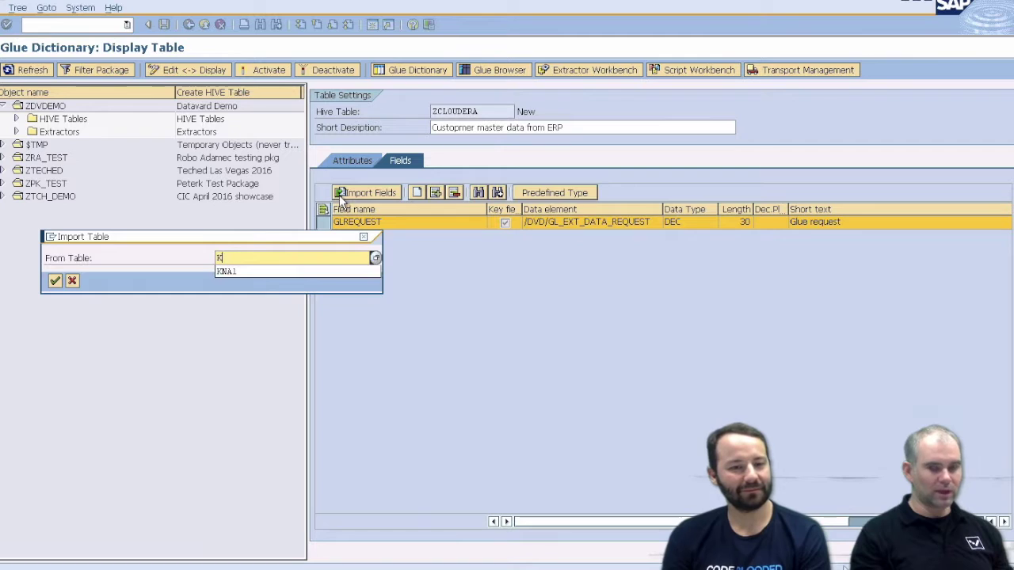
{"action": "type", "text": "NA1"}
{"action": "key", "text": "BackSpace"}
{"action": "type", "text": "1"}
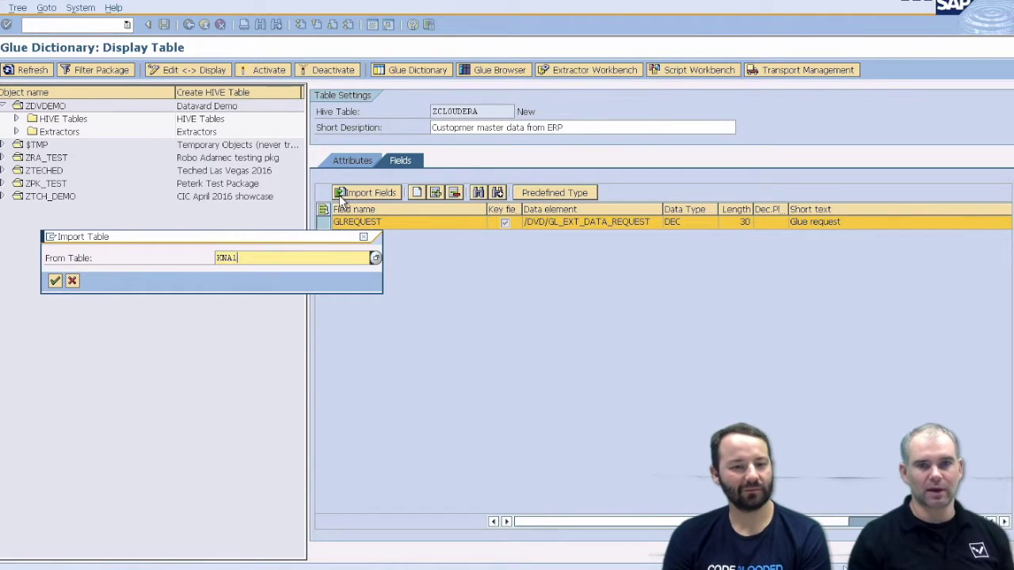
{"action": "key", "text": "Return"}
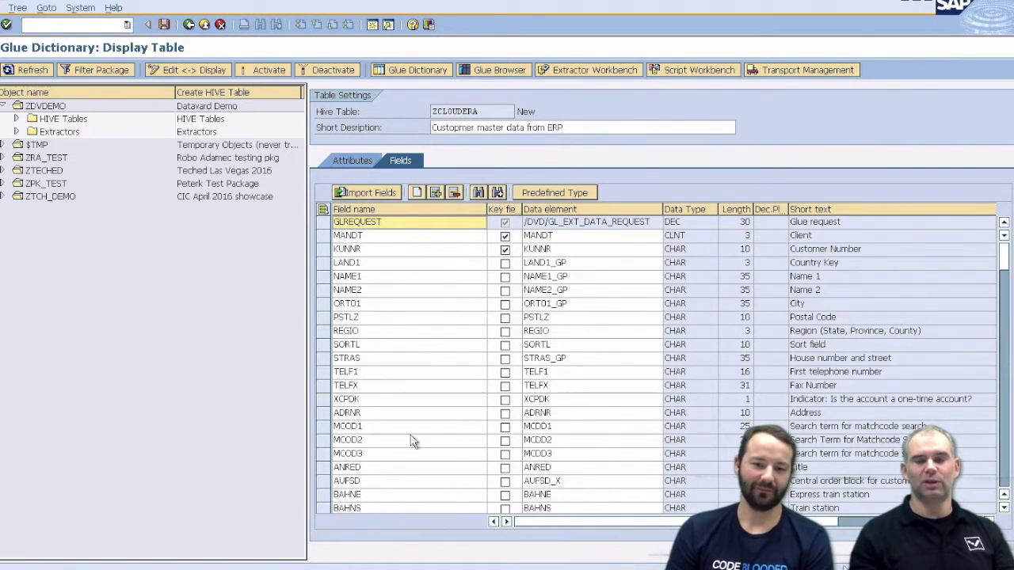
Save ZCLOUDERA in package ZDVDEMO and activate it
{"action": "left_click", "coordinate": [190, 69]}
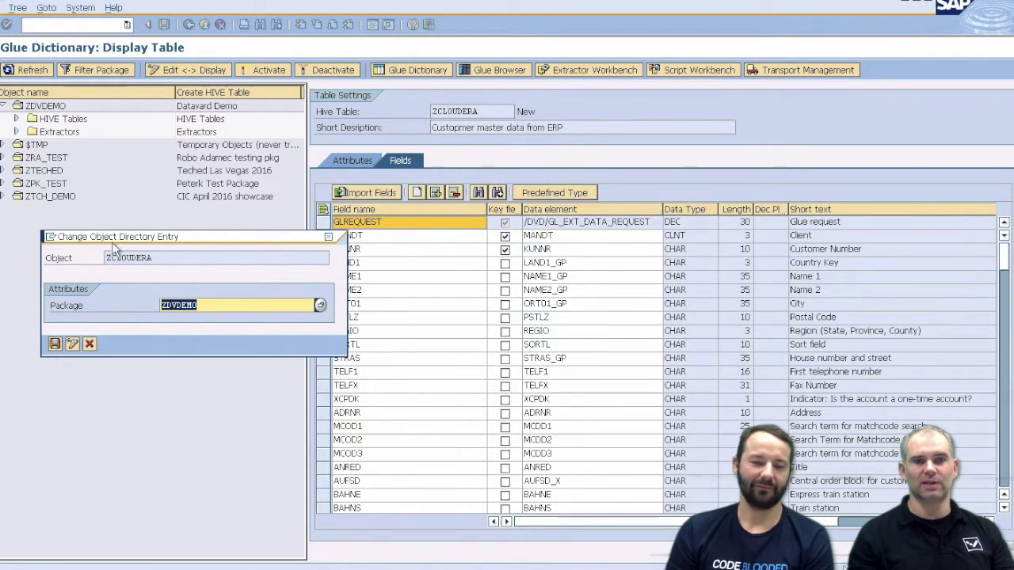
{"action": "left_click", "coordinate": [54, 343]}
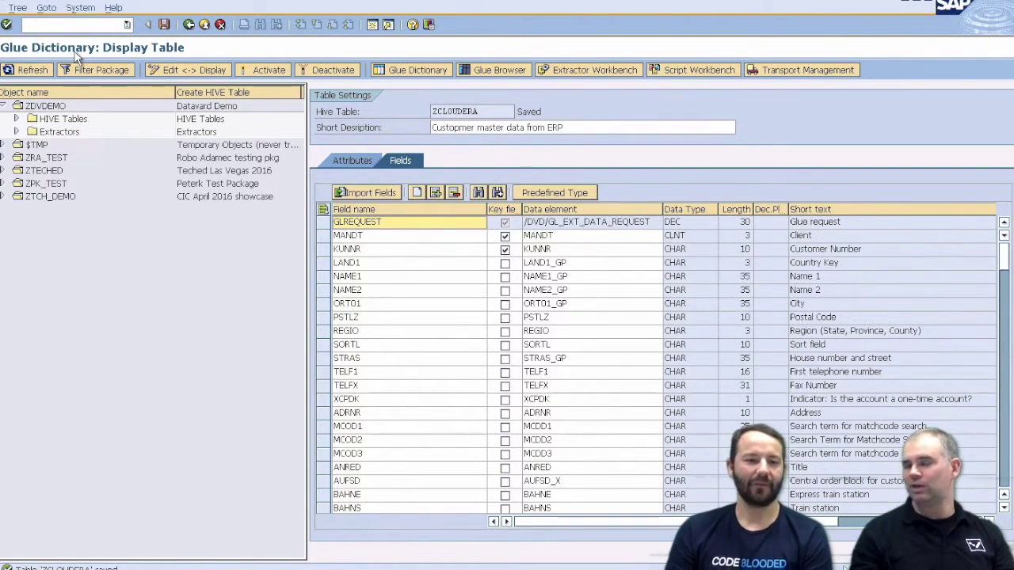
{"action": "left_click", "coordinate": [268, 70]}
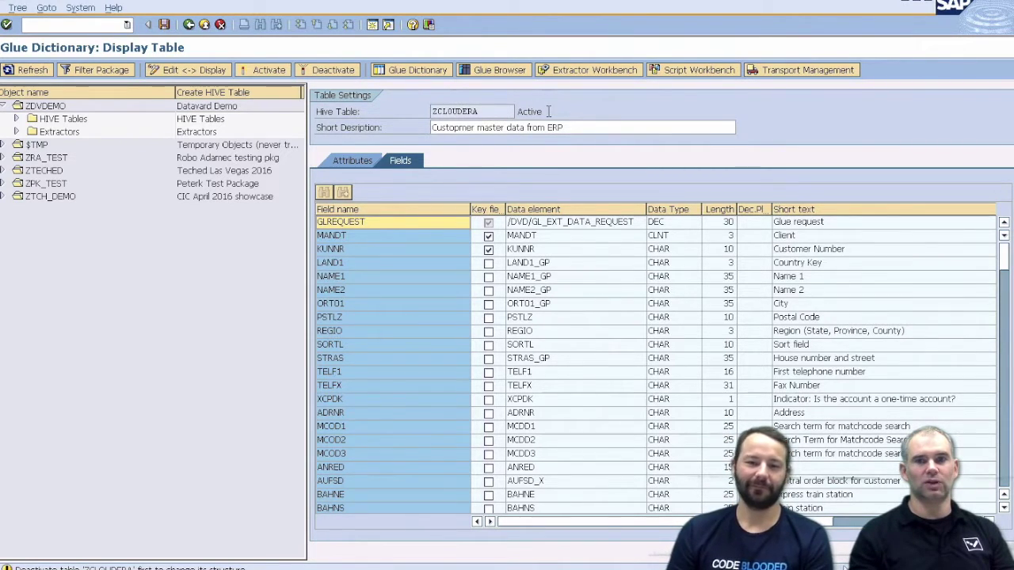
{"action": "left_click_drag", "start_coordinate": [545, 112], "coordinate": [496, 123]}
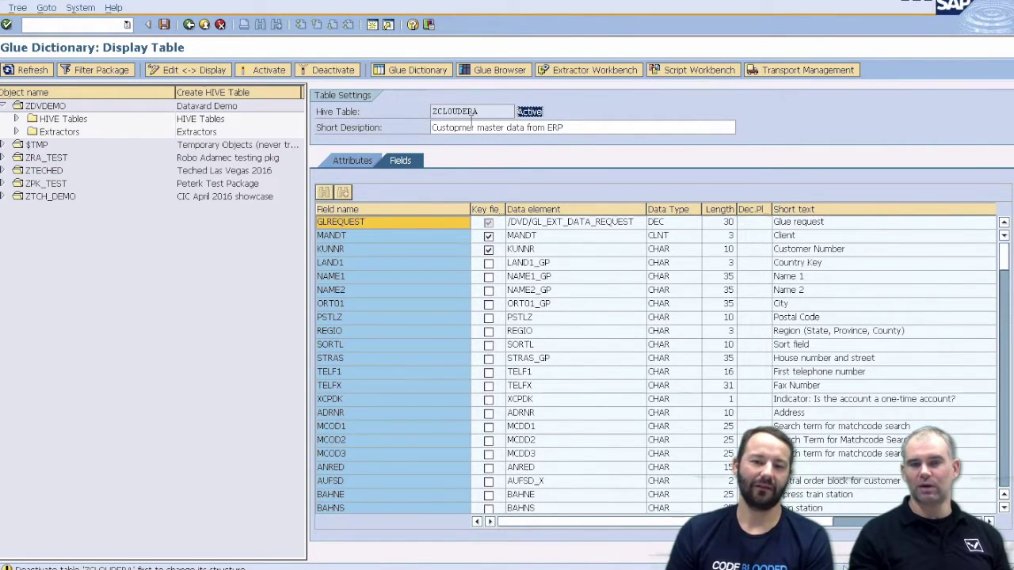
{"action": "key", "text": "alt+Tab"}
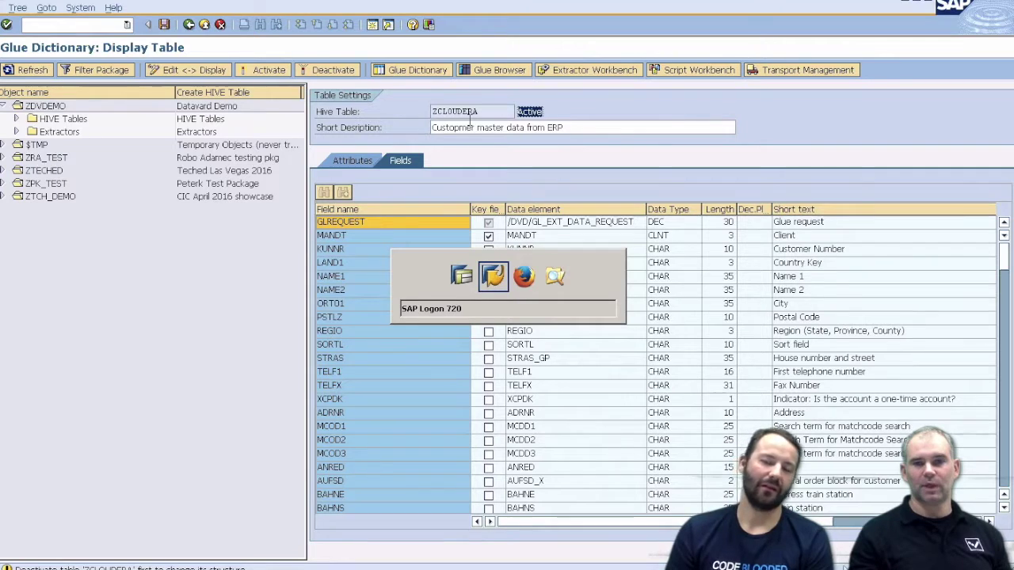
In Hue's Metastore Manager, open zcloudera in database sapdvq and review its columns
{"action": "key", "text": "alt+Tab"}
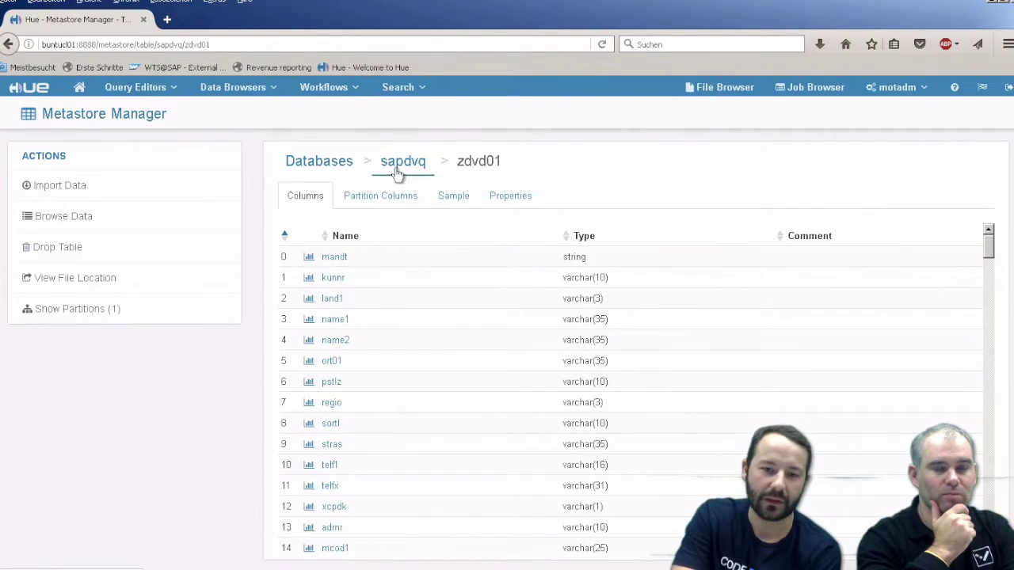
{"action": "left_click", "coordinate": [398, 174]}
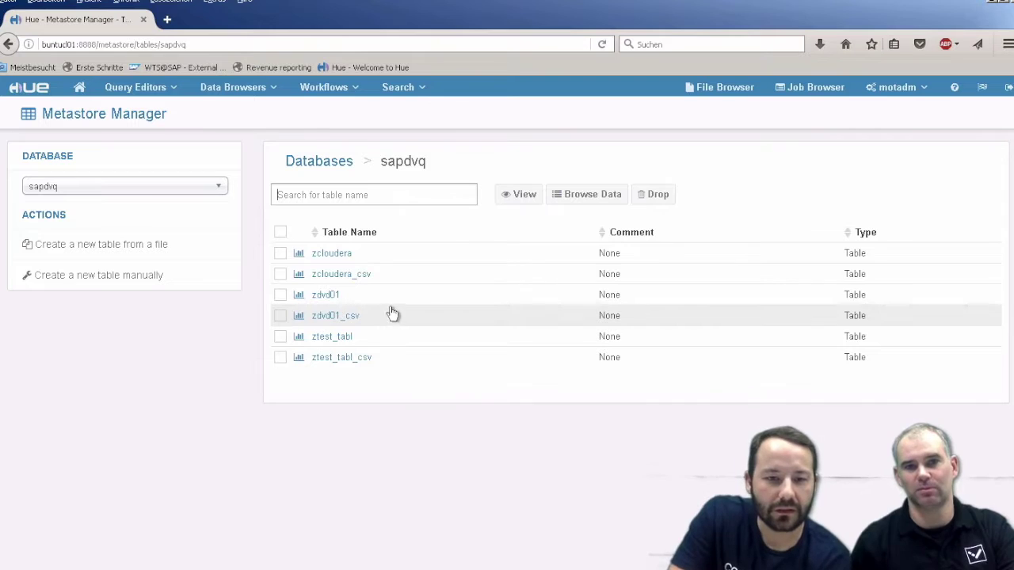
{"action": "left_click", "coordinate": [340, 254]}
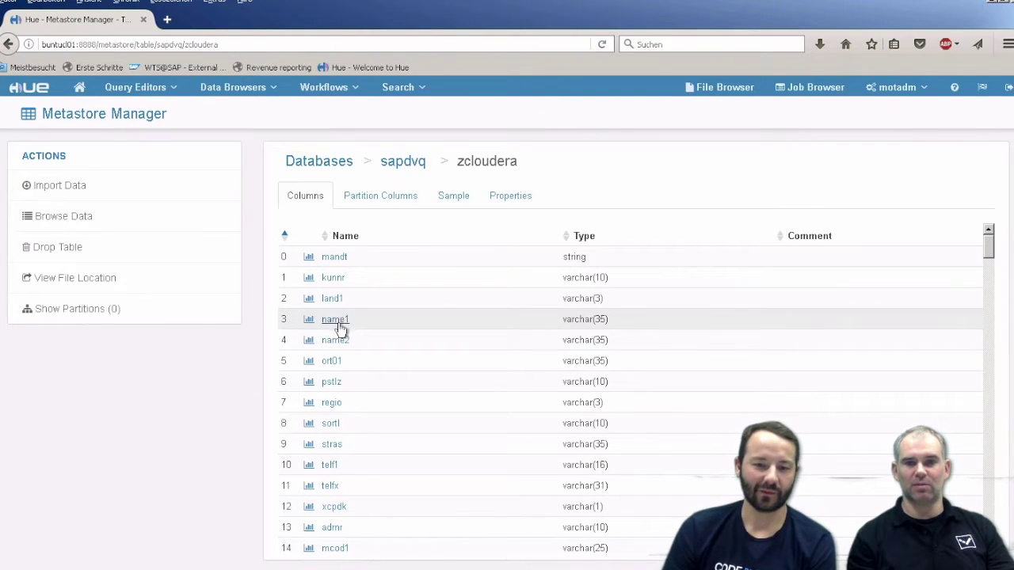
{"action": "scroll", "coordinate": [346, 496], "scroll_direction": "down", "scroll_amount": 11}
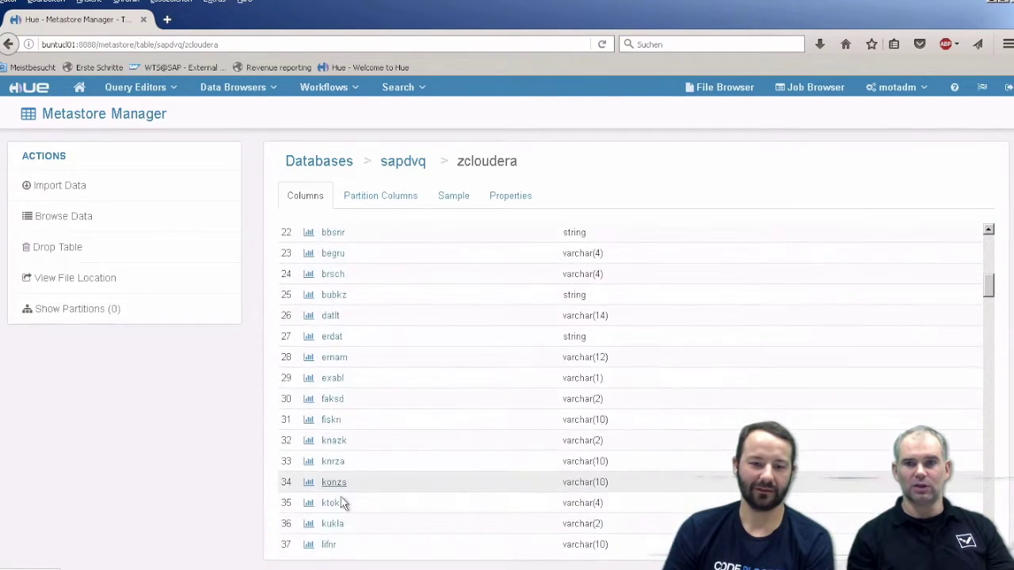
{"action": "scroll", "coordinate": [342, 502], "scroll_direction": "up", "scroll_amount": 5}
{"action": "scroll", "coordinate": [341, 501], "scroll_direction": "up", "scroll_amount": 6}
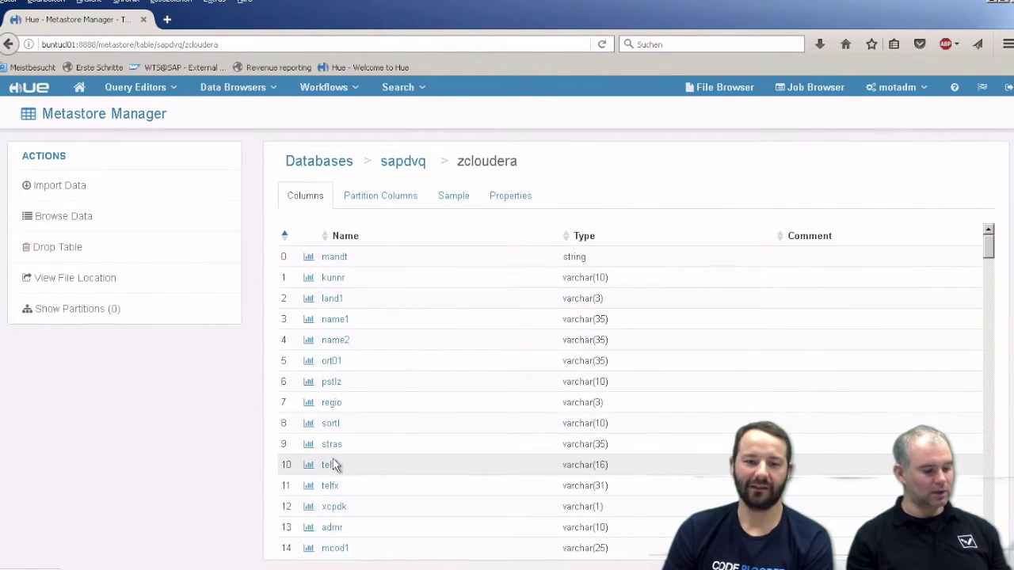
{"action": "key", "text": "alt+Tab"}
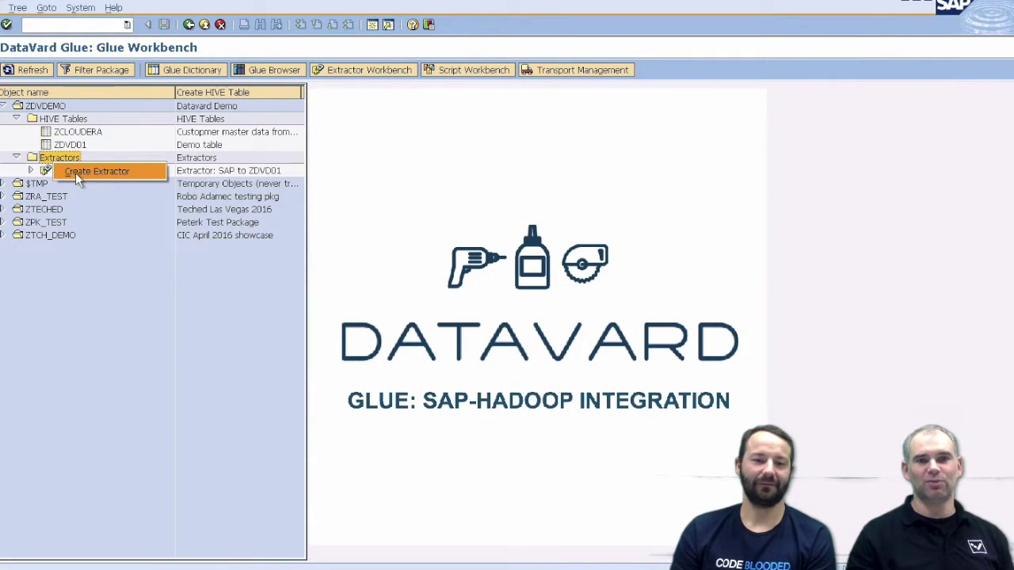
Start a new extractor named ZCLOUDERAEX described 'SAP customer master data'
{"action": "left_click", "coordinate": [75, 173]}
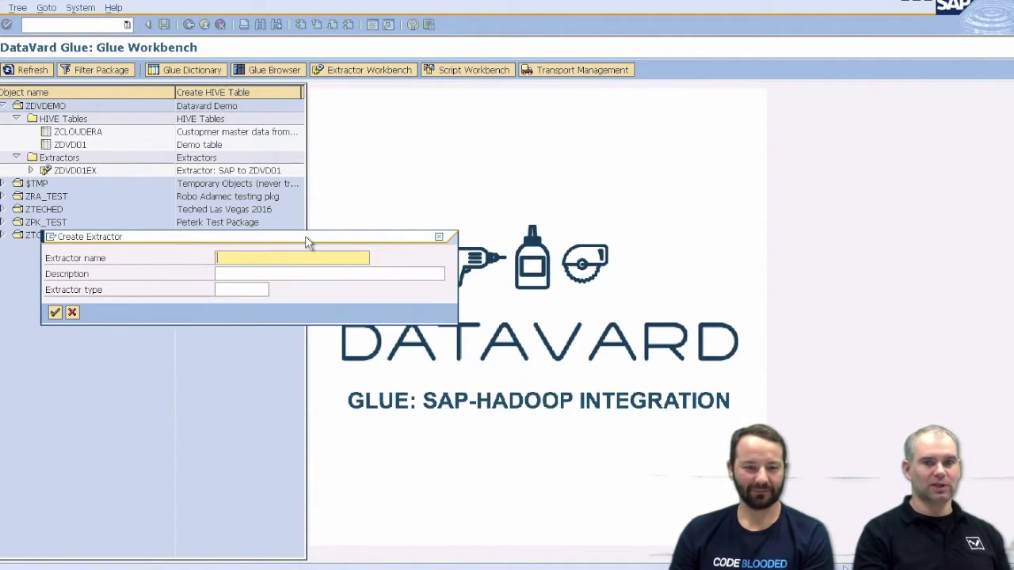
{"action": "type", "text": "z"}
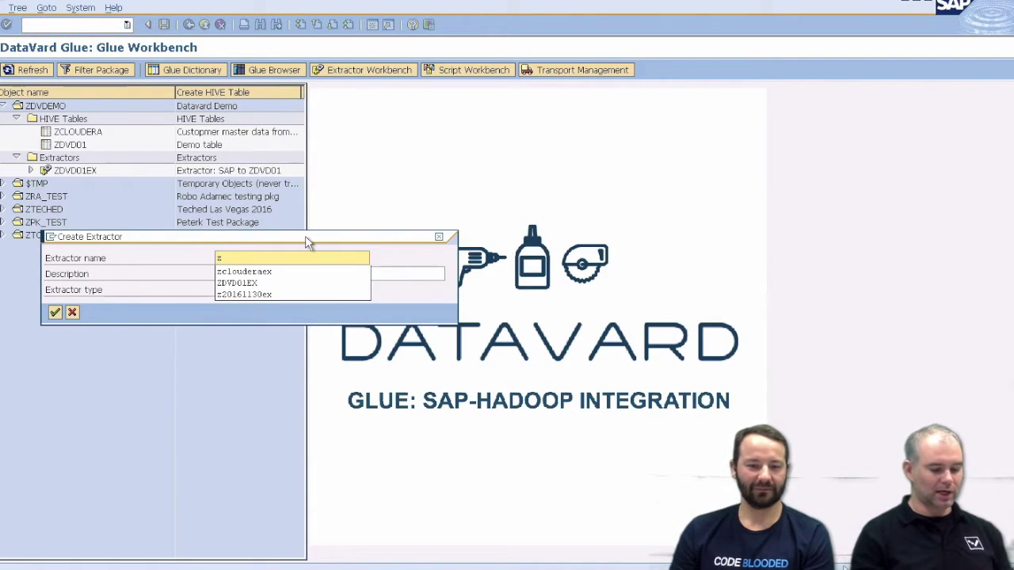
{"action": "type", "text": "clo"}
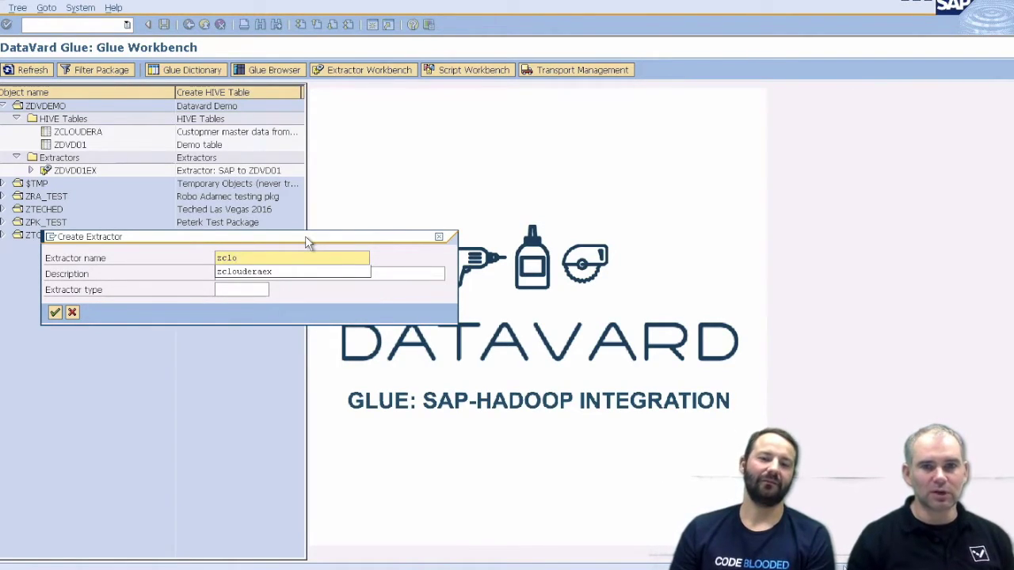
{"action": "key", "text": "Down"}
{"action": "key", "text": "Return"}
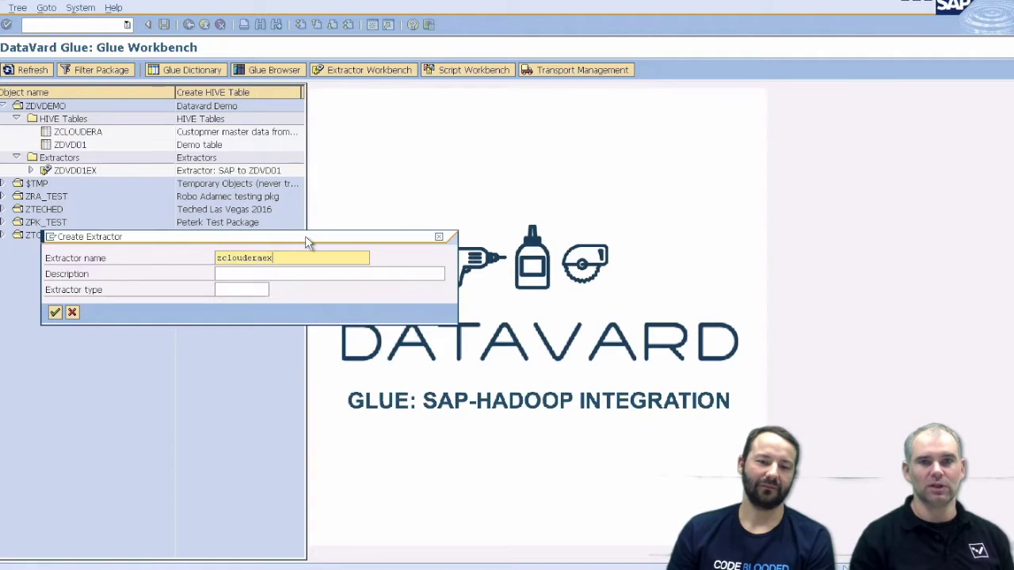
{"action": "left_click", "coordinate": [252, 287]}
{"action": "left_click", "coordinate": [241, 272]}
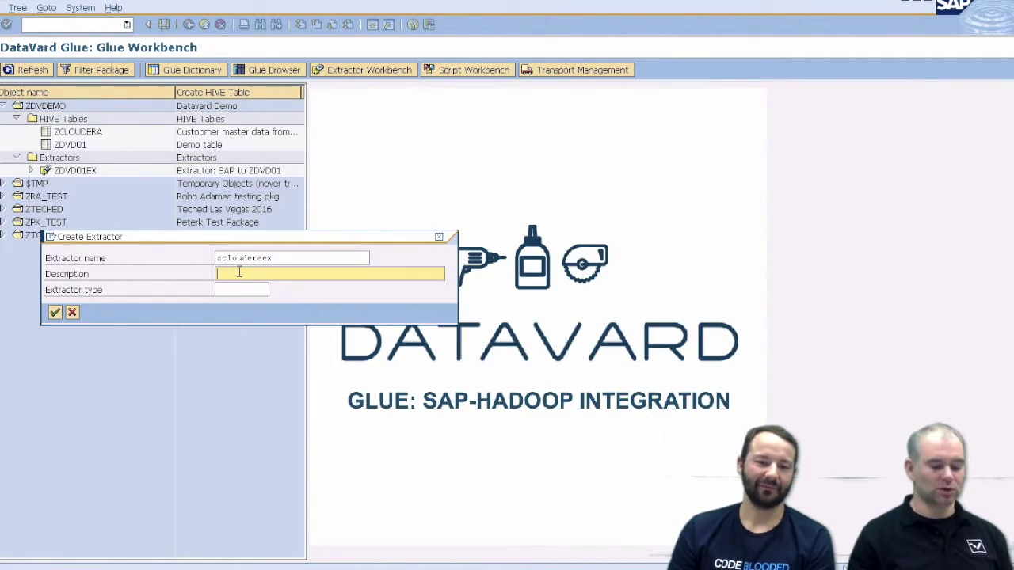
{"action": "type", "text": "S"}
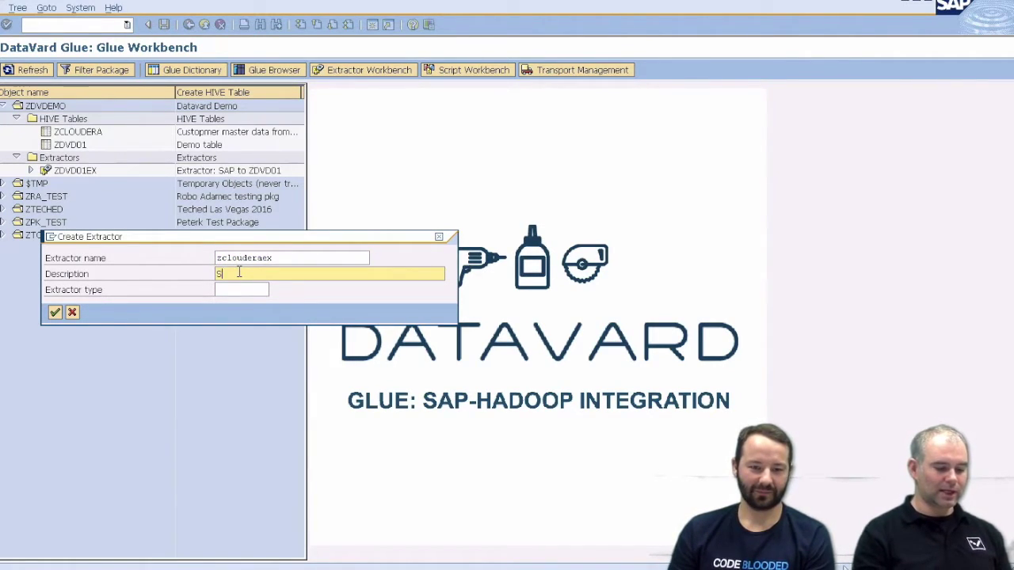
{"action": "type", "text": "AP customer master data"}
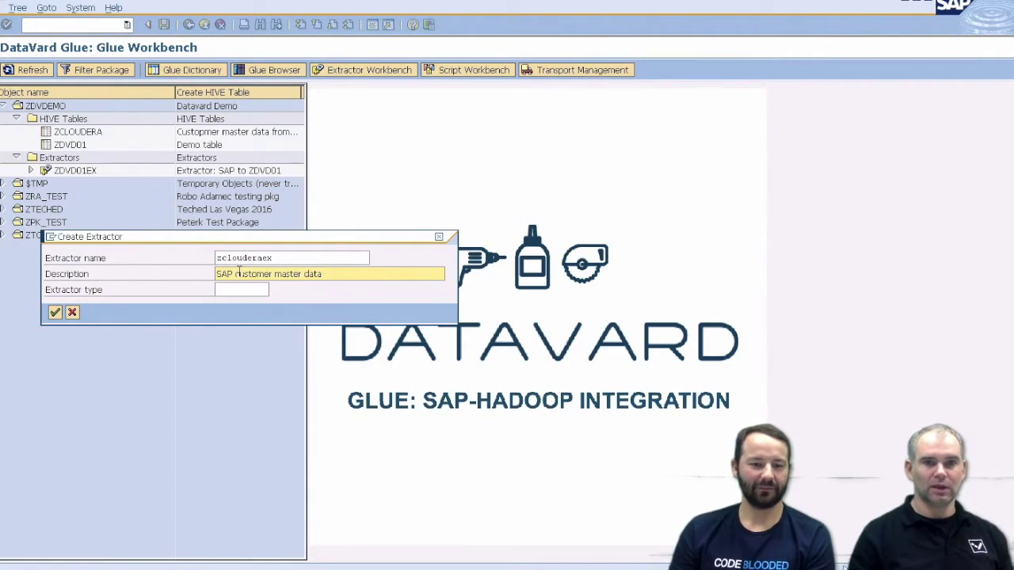
Choose extractor type TAB2_HIVE (DDIC table to existing GLUE/HIVE table)
{"action": "left_click", "coordinate": [255, 287]}
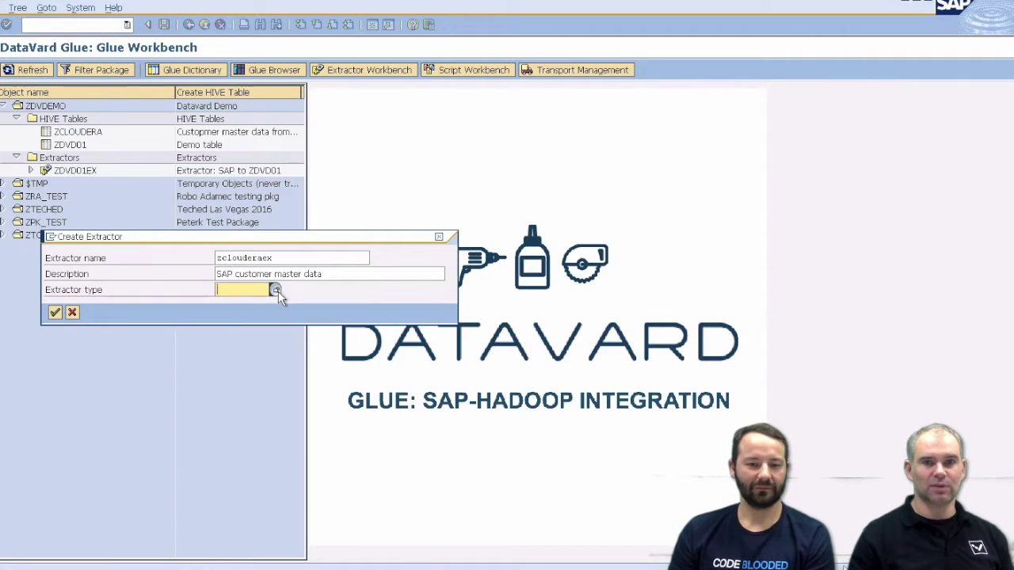
{"action": "left_click", "coordinate": [274, 290]}
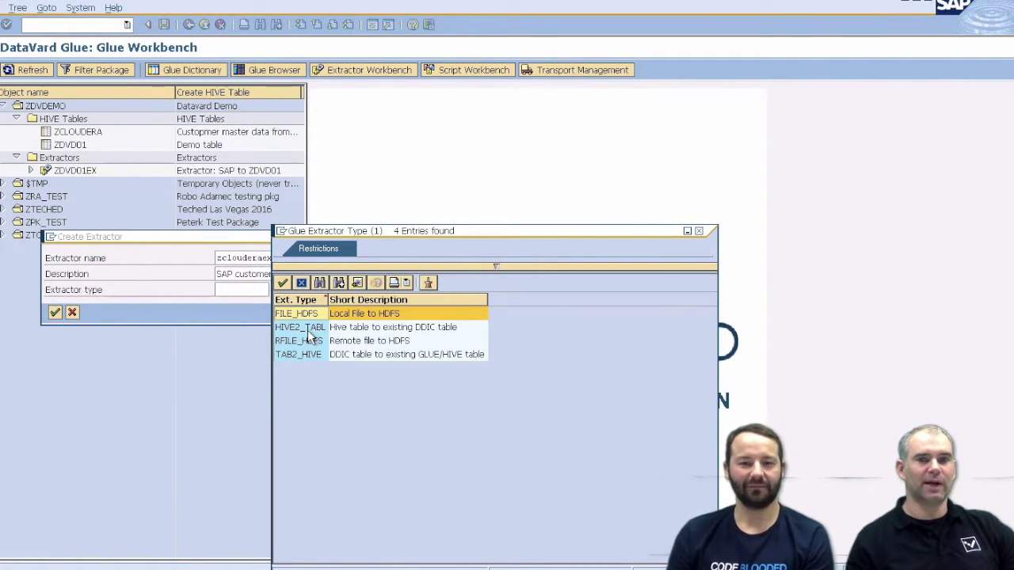
{"action": "left_click", "coordinate": [300, 353]}
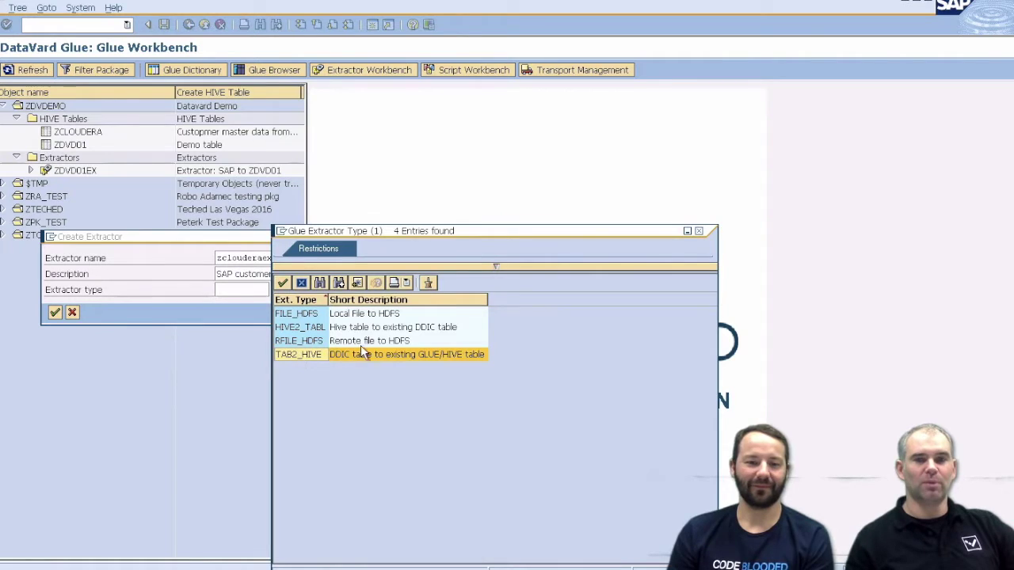
{"action": "double_click", "coordinate": [340, 355]}
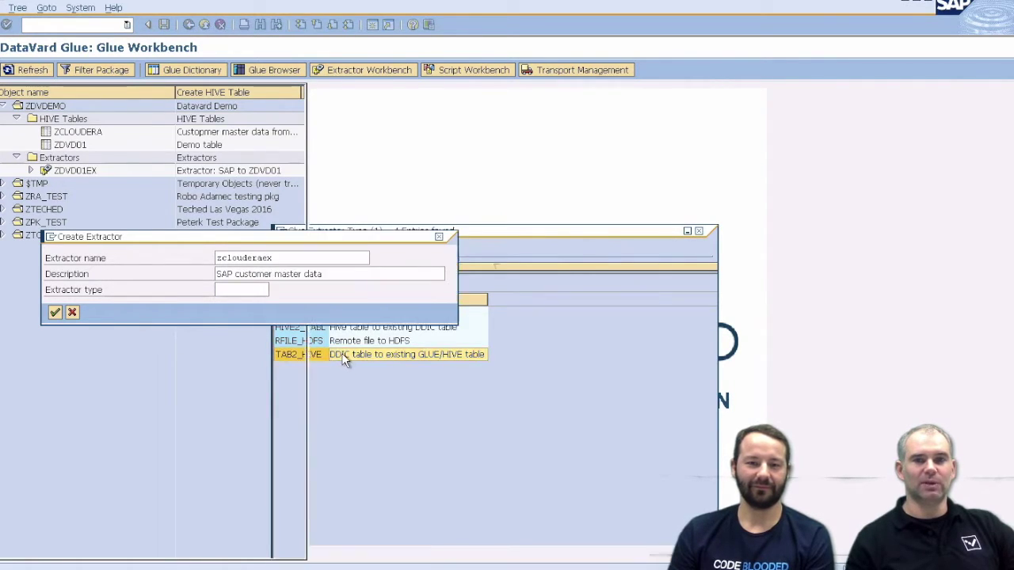
Confirm the new extractor and set delta type FULL, source KNA1, target ZCLOUDERA
{"action": "left_click", "coordinate": [54, 313]}
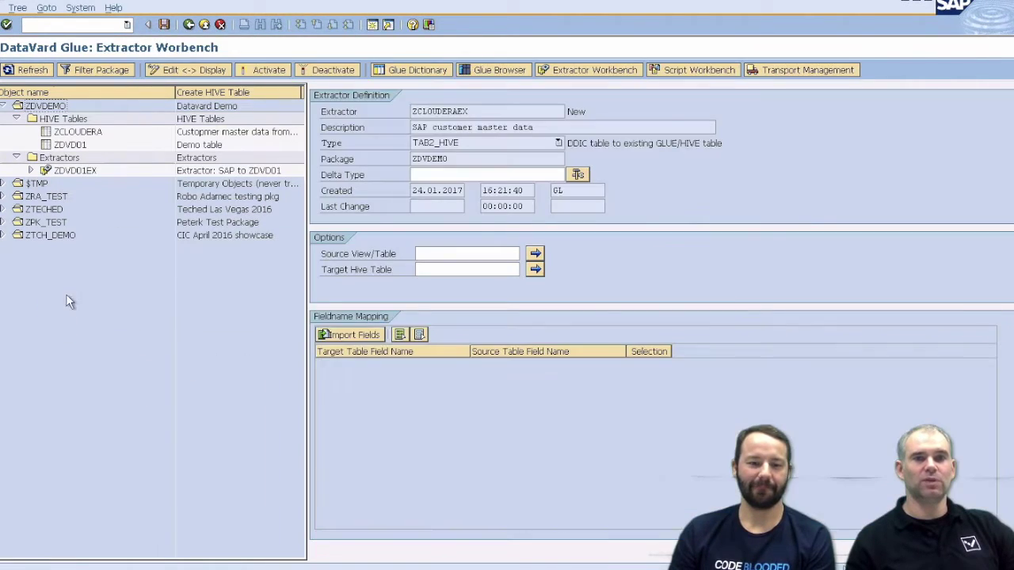
{"action": "left_click", "coordinate": [423, 175]}
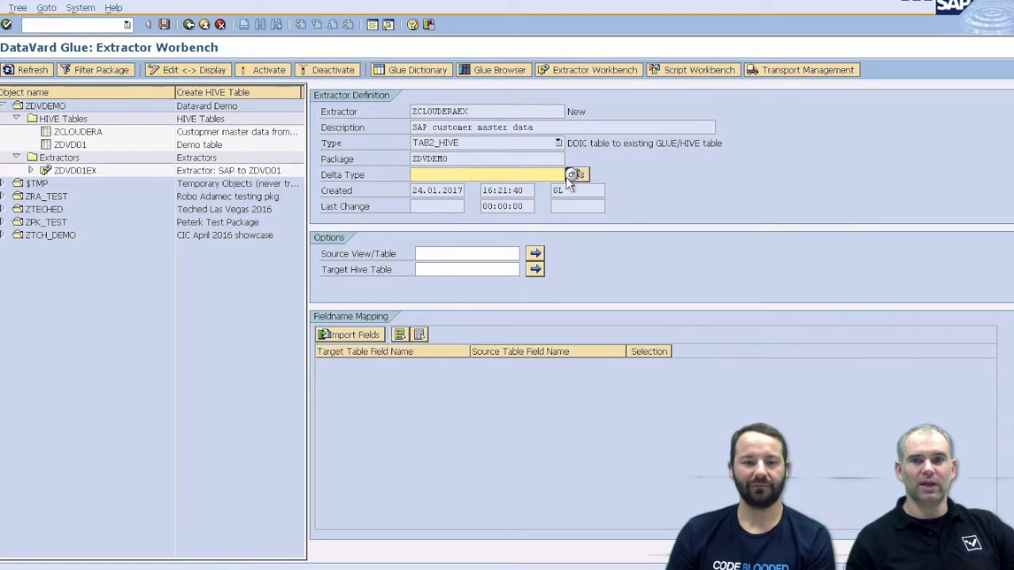
{"action": "left_click", "coordinate": [571, 175]}
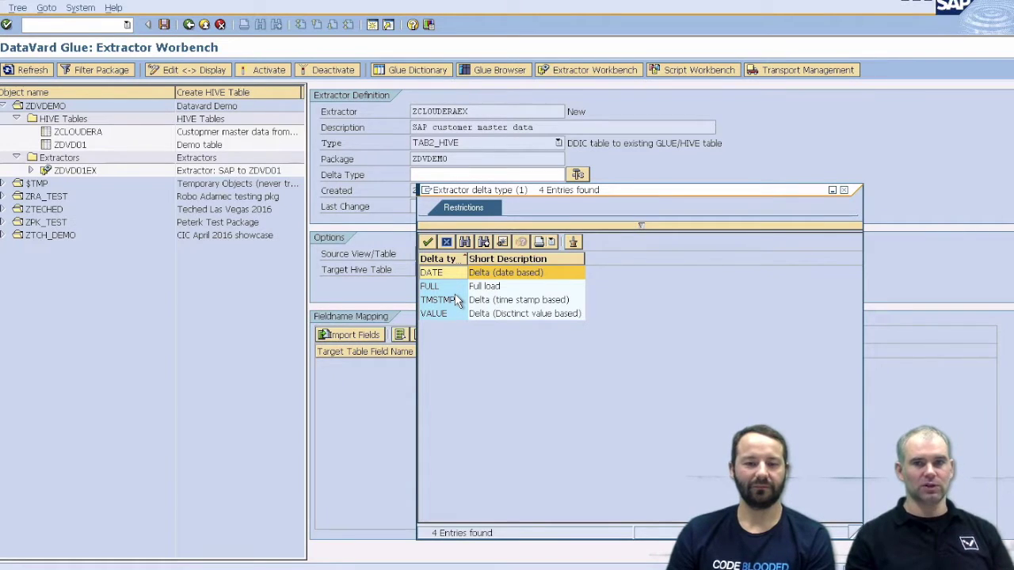
{"action": "double_click", "coordinate": [434, 286]}
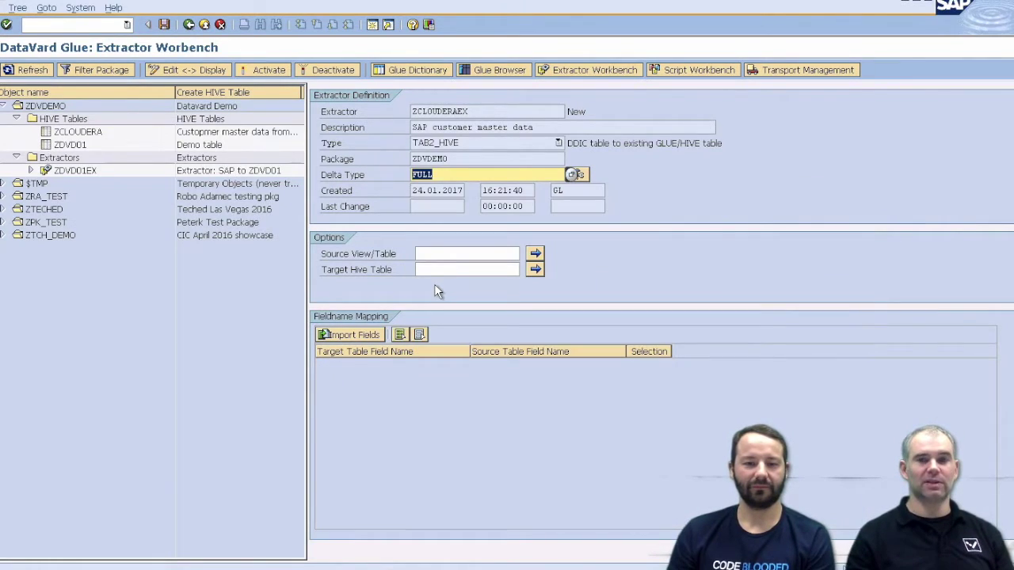
{"action": "left_click", "coordinate": [420, 253]}
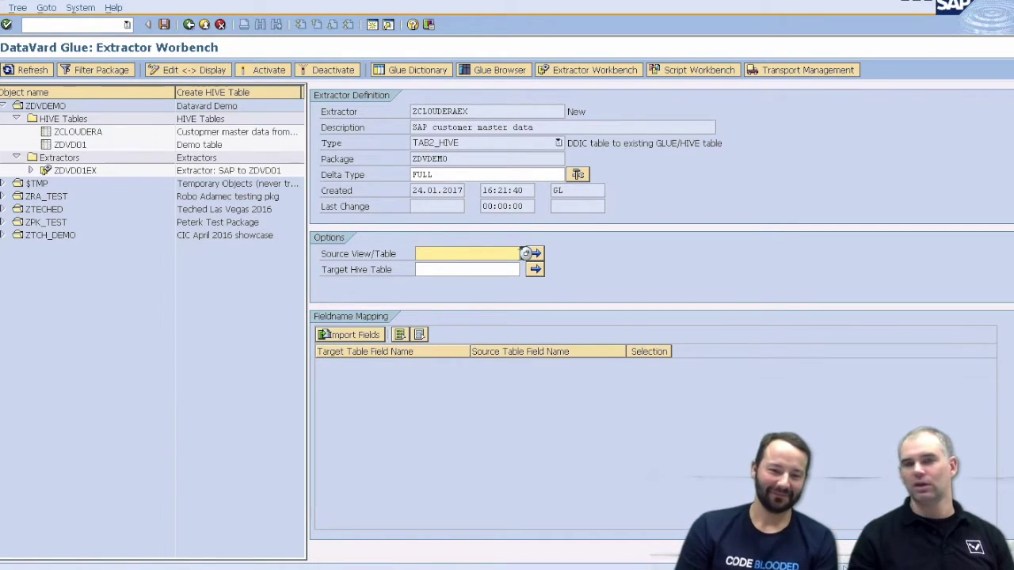
{"action": "left_click", "coordinate": [525, 254]}
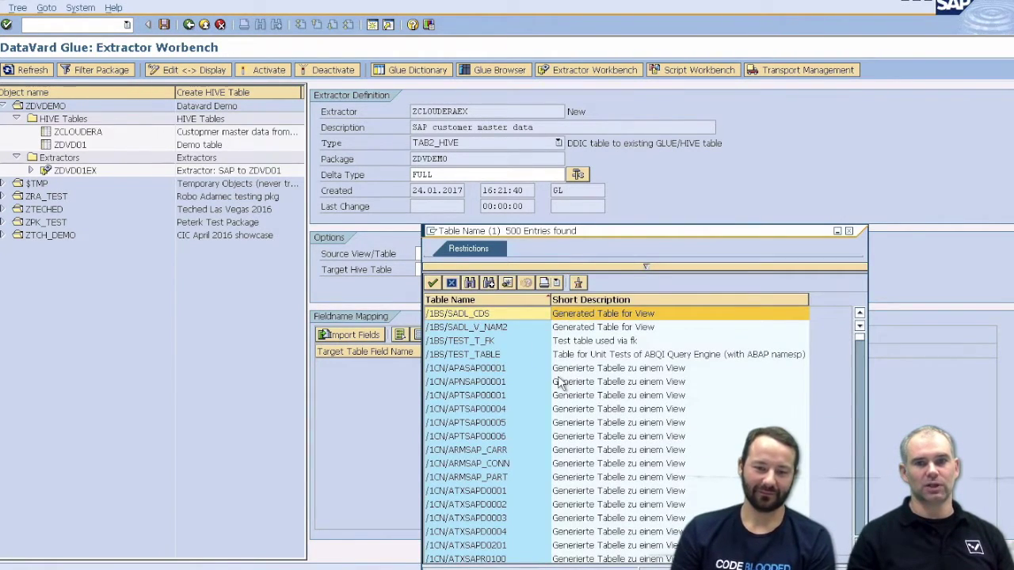
{"action": "left_click", "coordinate": [451, 283]}
{"action": "type", "text": "KNA1"}
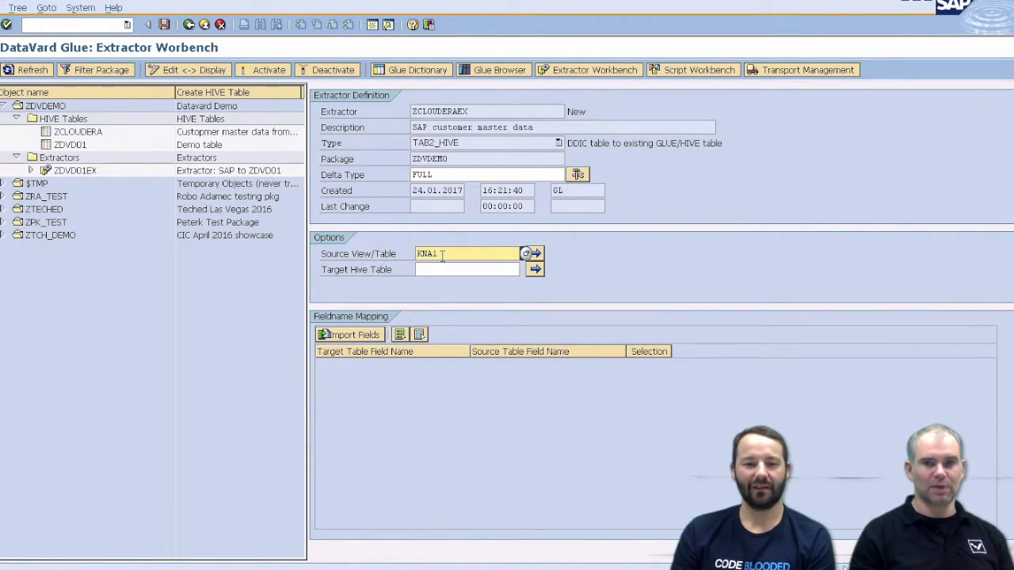
{"action": "key", "text": "Return"}
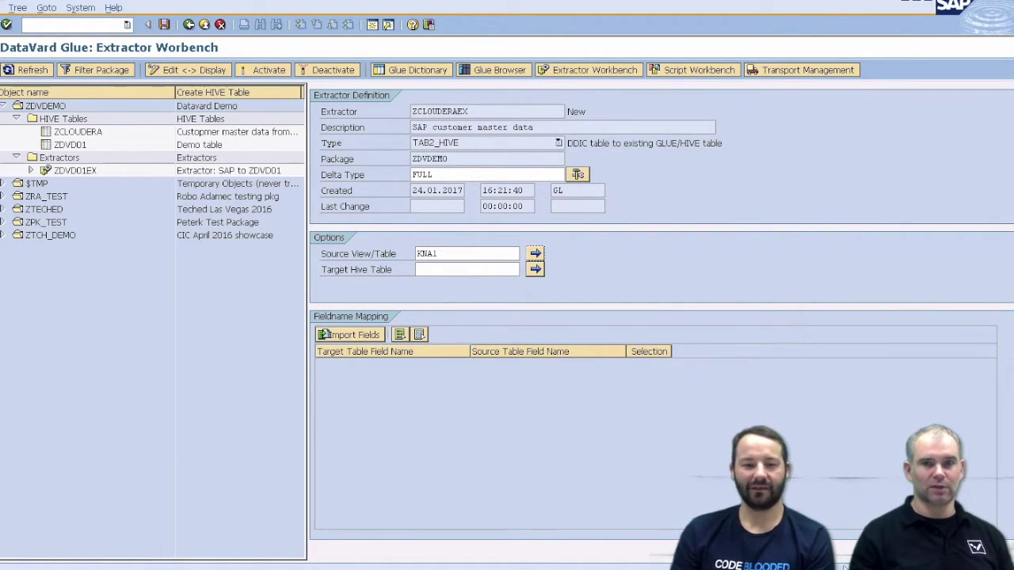
{"action": "left_click", "coordinate": [442, 270]}
{"action": "type", "text": "z"}
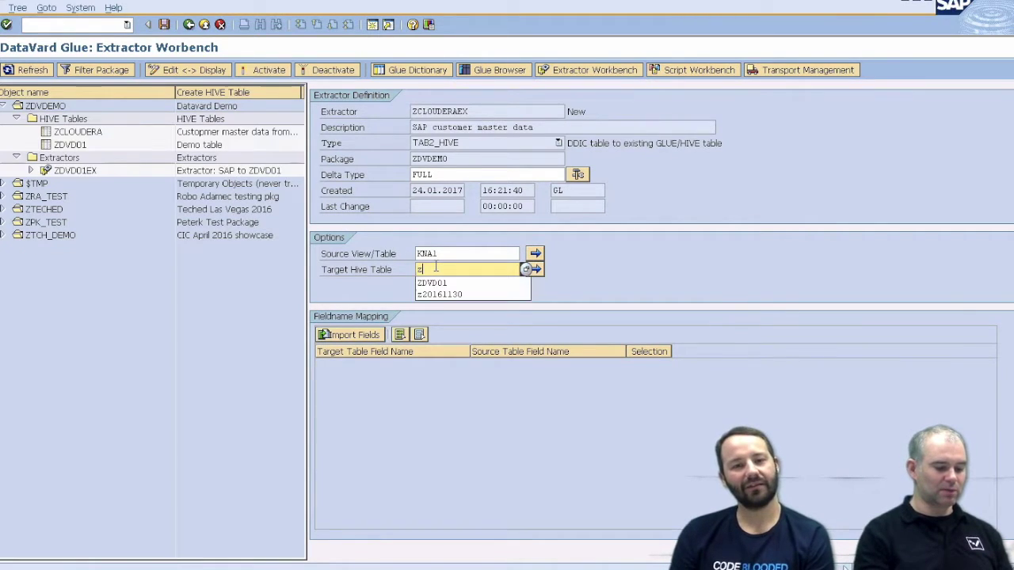
{"action": "type", "text": "cloudera"}
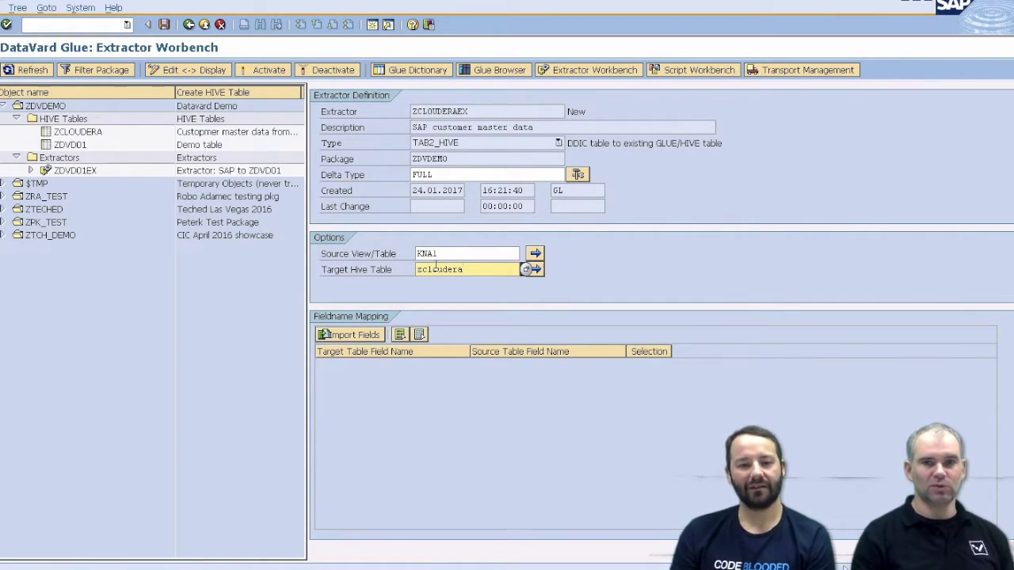
{"action": "key", "text": "Return"}
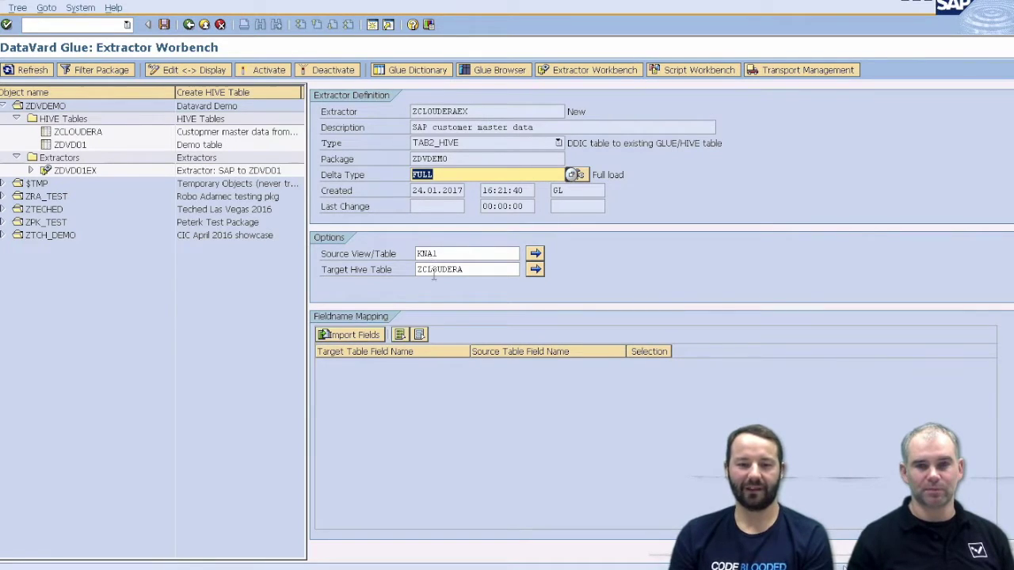
Import the KNA1 field mapping, mark KUNNR as selection field, and save in ZDVDEMO
{"action": "left_click", "coordinate": [367, 334]}
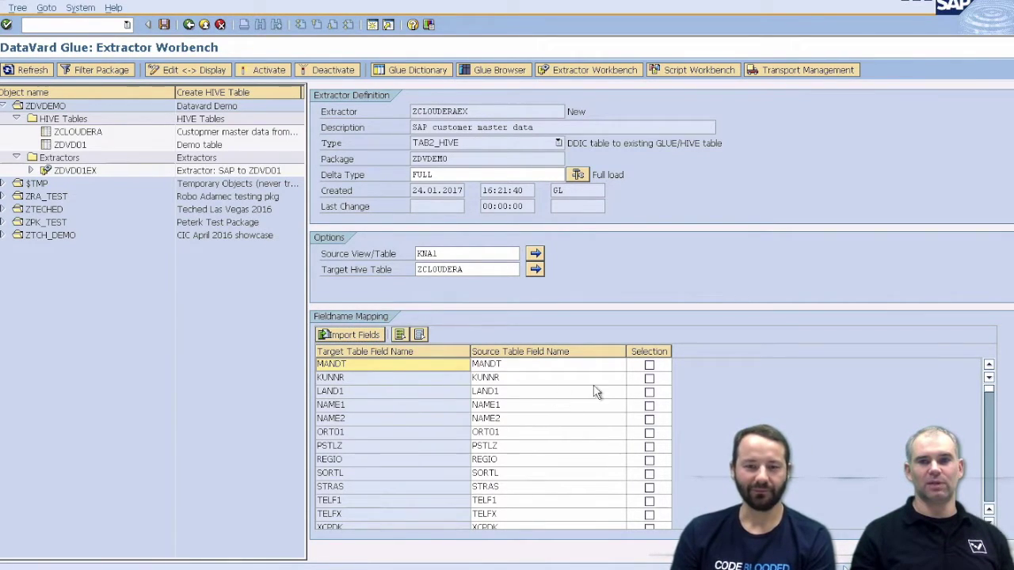
{"action": "left_click", "coordinate": [648, 380]}
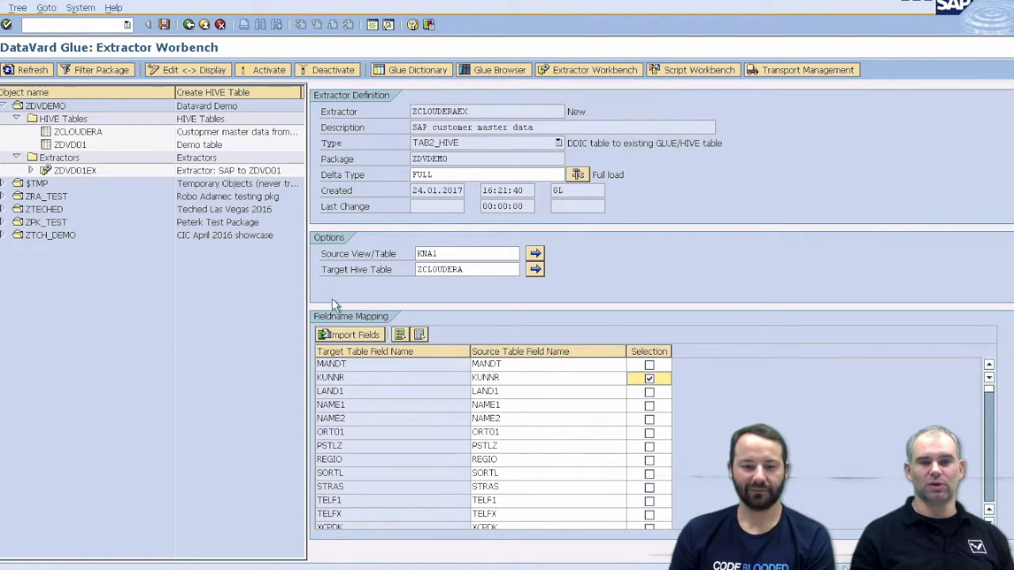
{"action": "left_click", "coordinate": [164, 24]}
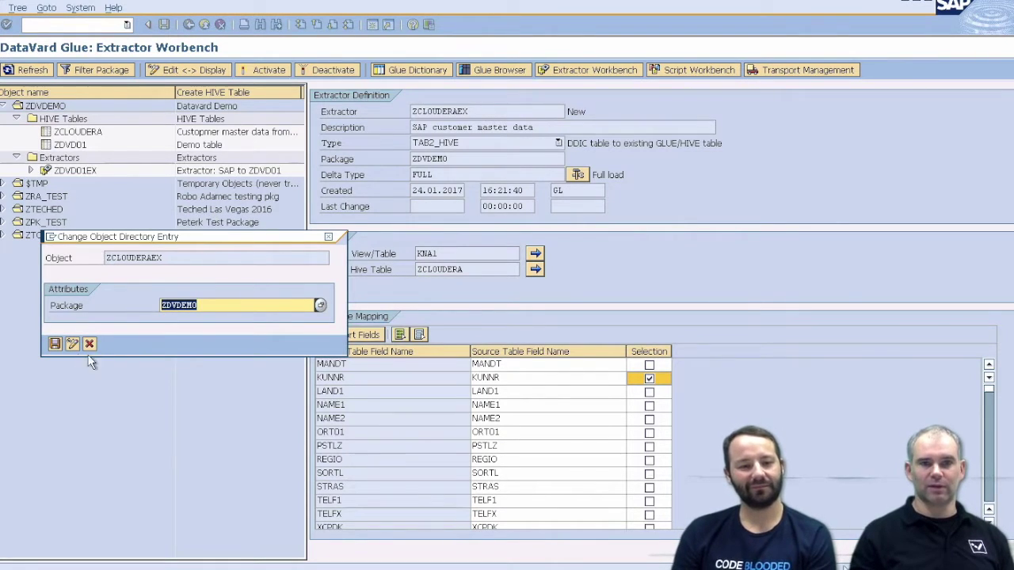
{"action": "left_click", "coordinate": [56, 344]}
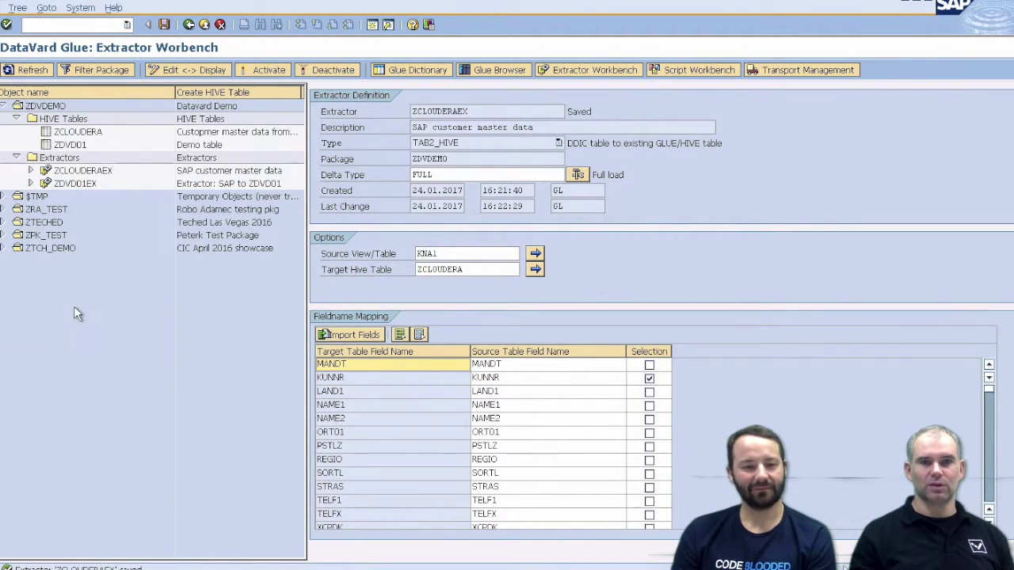
Activate ZCLOUDERAEX and start creating a variant for it
{"action": "right_click", "coordinate": [58, 173]}
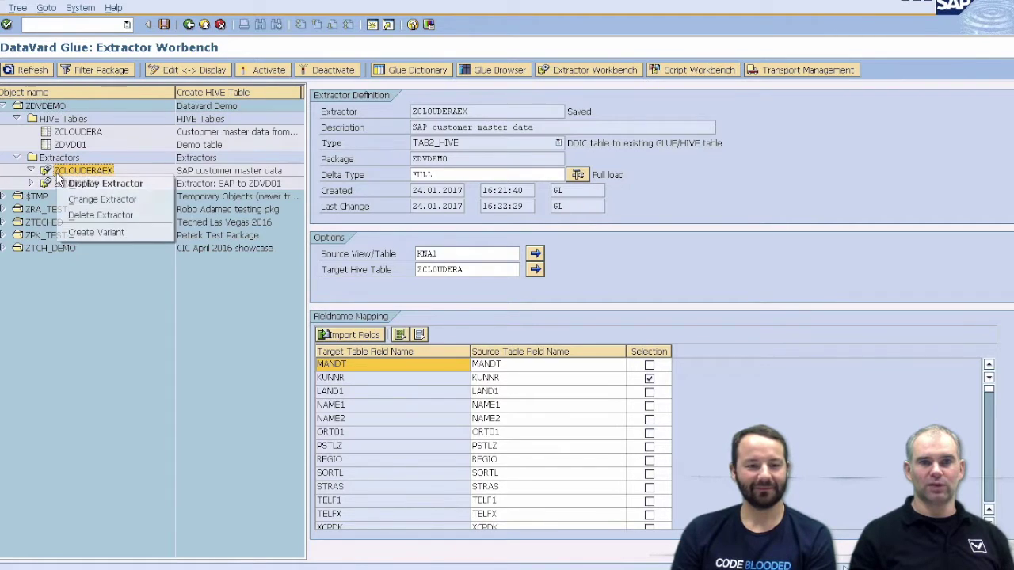
{"action": "left_click", "coordinate": [90, 228]}
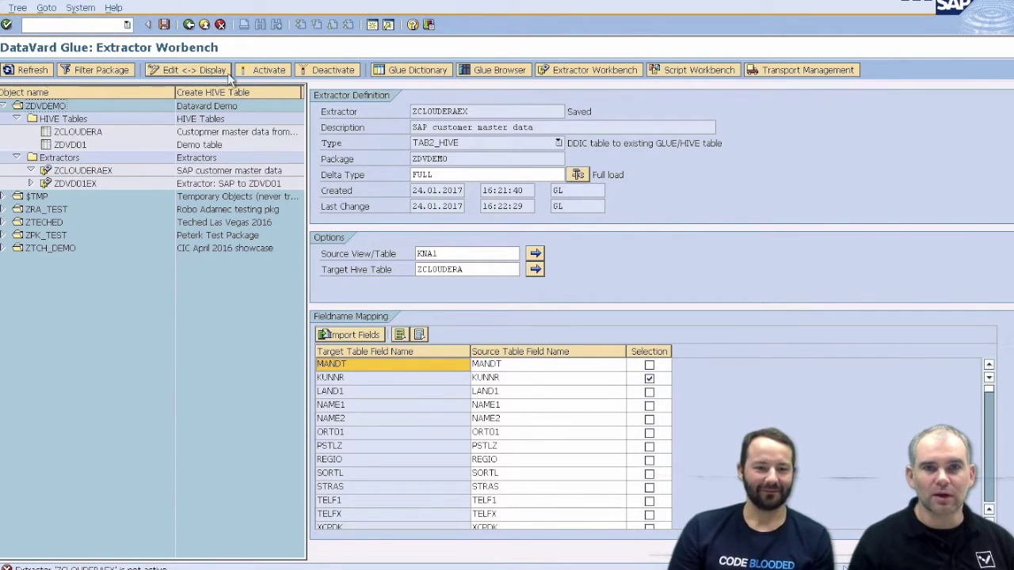
{"action": "left_click", "coordinate": [263, 70]}
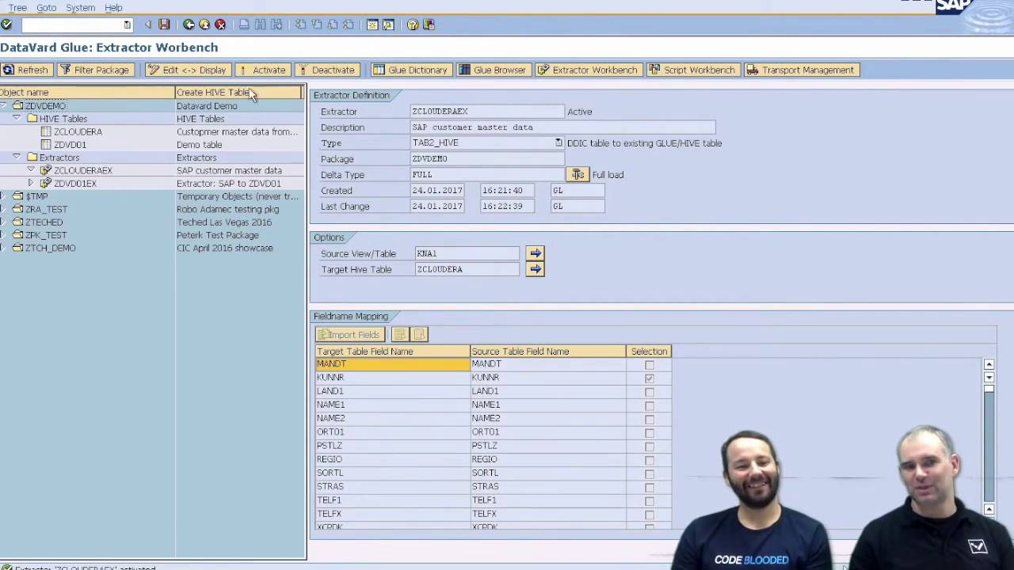
{"action": "right_click", "coordinate": [71, 173]}
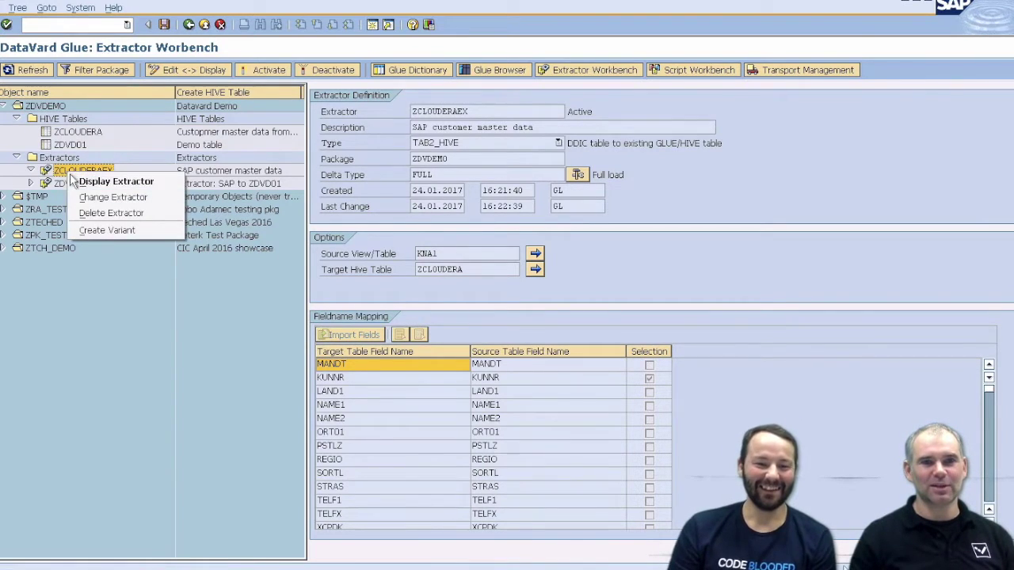
{"action": "left_click", "coordinate": [99, 230]}
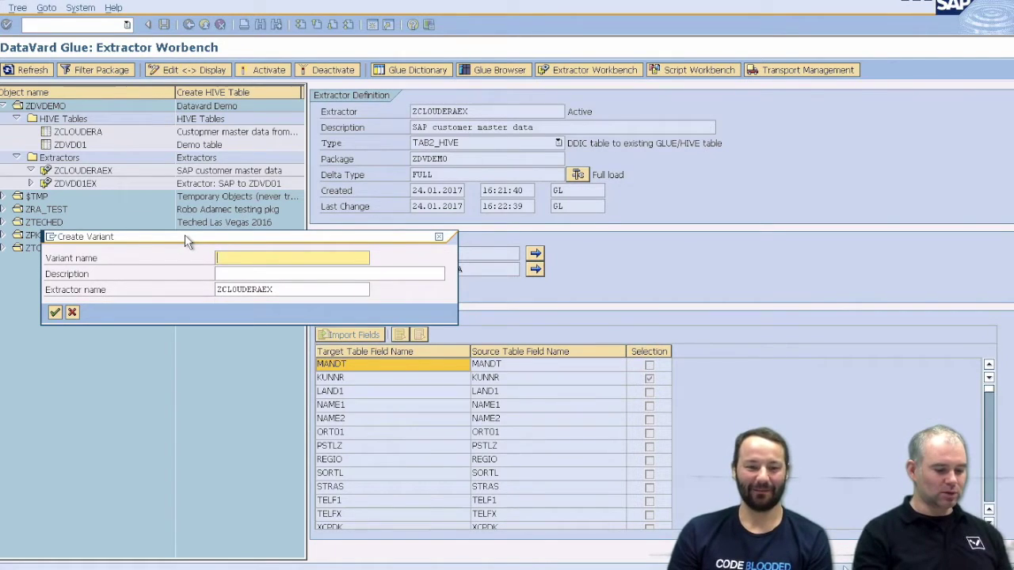
Name the new ZCLOUDERAEX variant ZCLOUDERAVA with description 'Variant' and confirm
{"action": "type", "text": "zclouderav"}
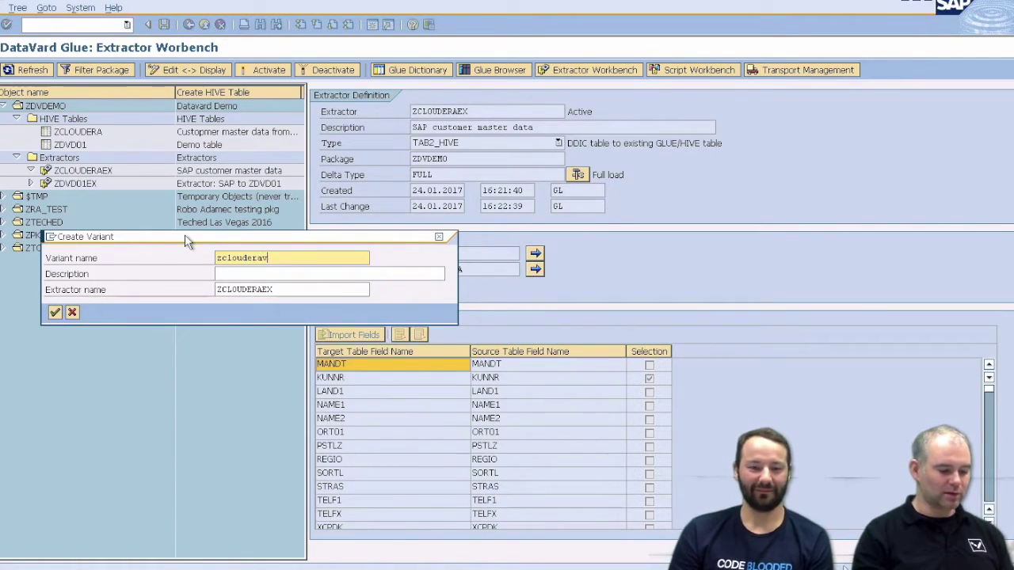
{"action": "type", "text": "a"}
{"action": "left_click", "coordinate": [232, 273]}
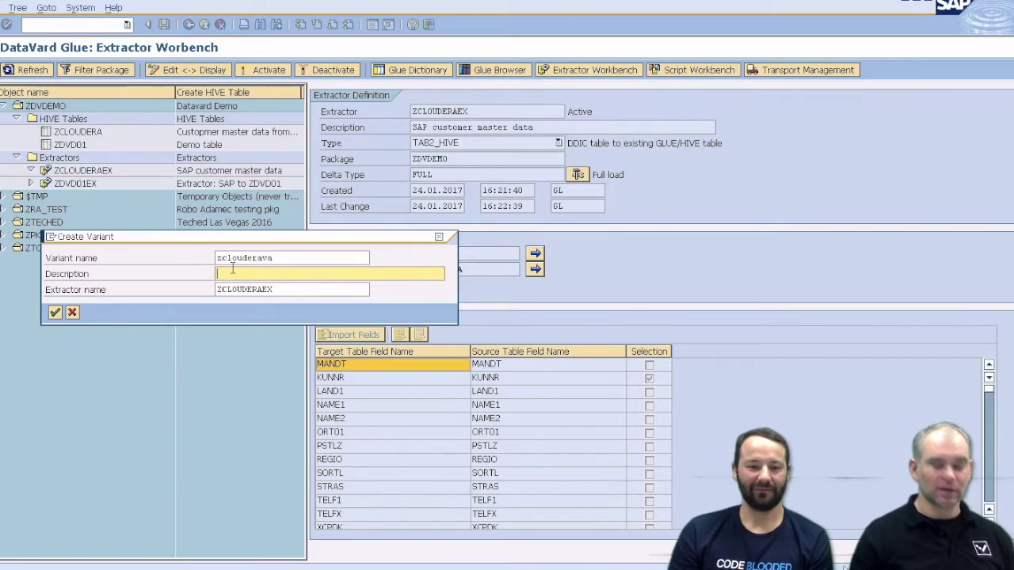
{"action": "type", "text": "Variant"}
{"action": "key", "text": "Return"}
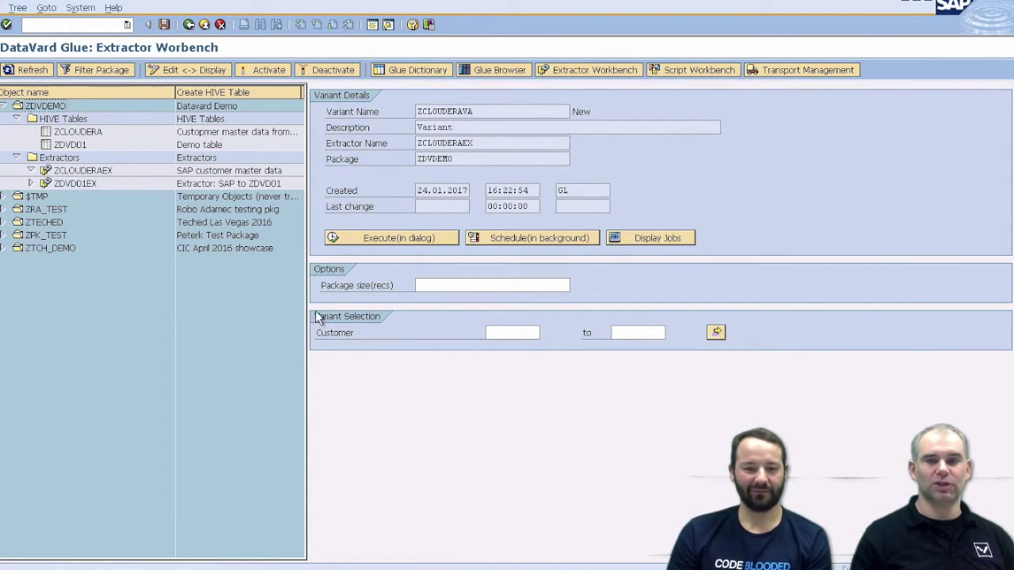
{"action": "left_click_drag", "start_coordinate": [387, 333], "coordinate": [261, 346]}
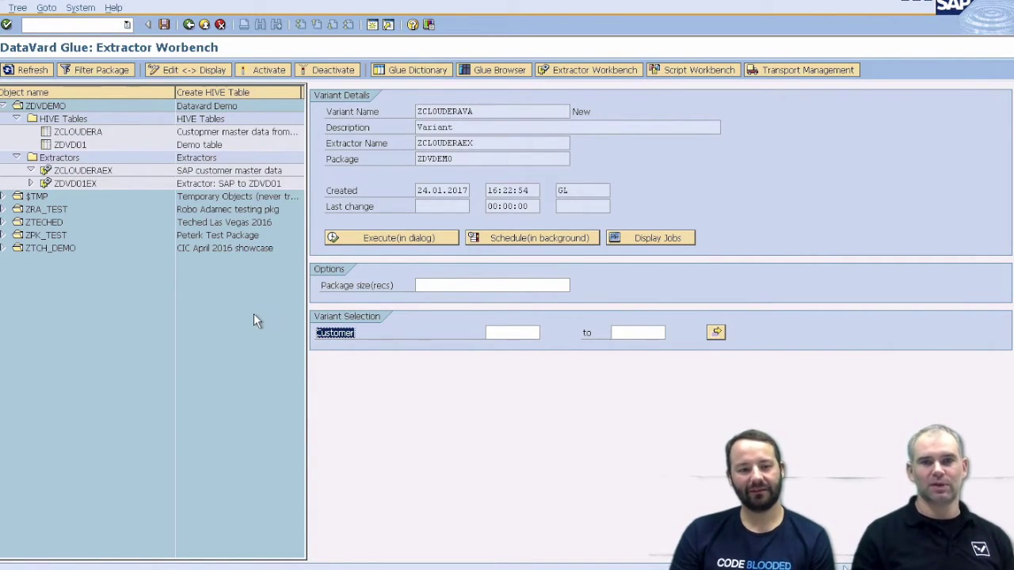
Save the new variant ZCLOUDERAVA and activate it
{"action": "left_click", "coordinate": [164, 24]}
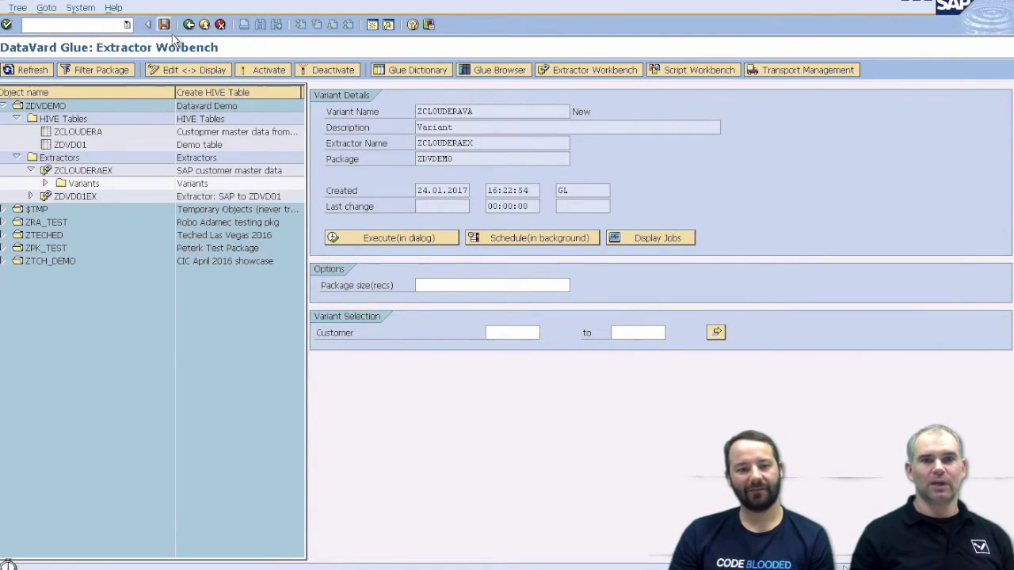
{"action": "left_click", "coordinate": [521, 240]}
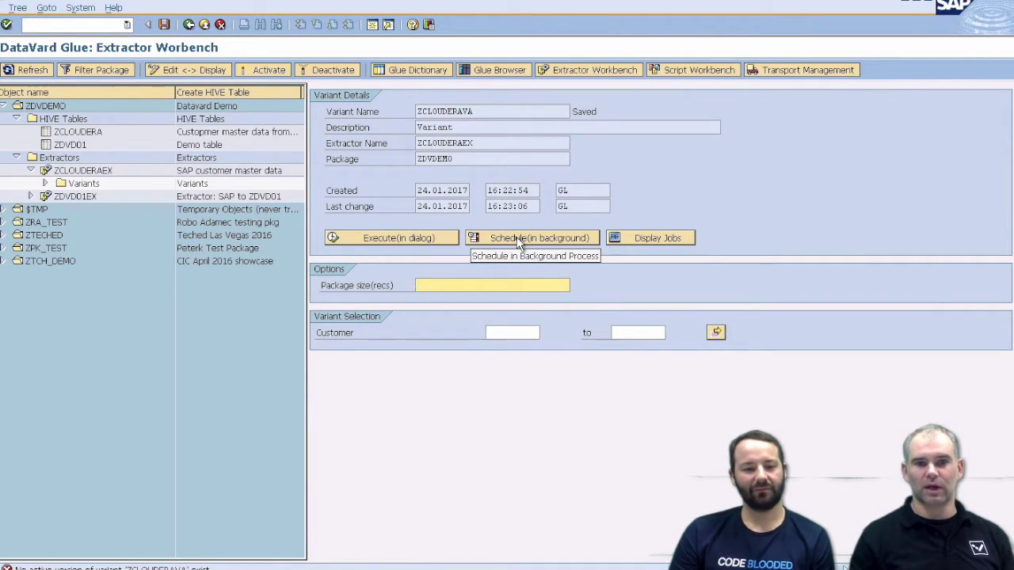
{"action": "left_click", "coordinate": [267, 70]}
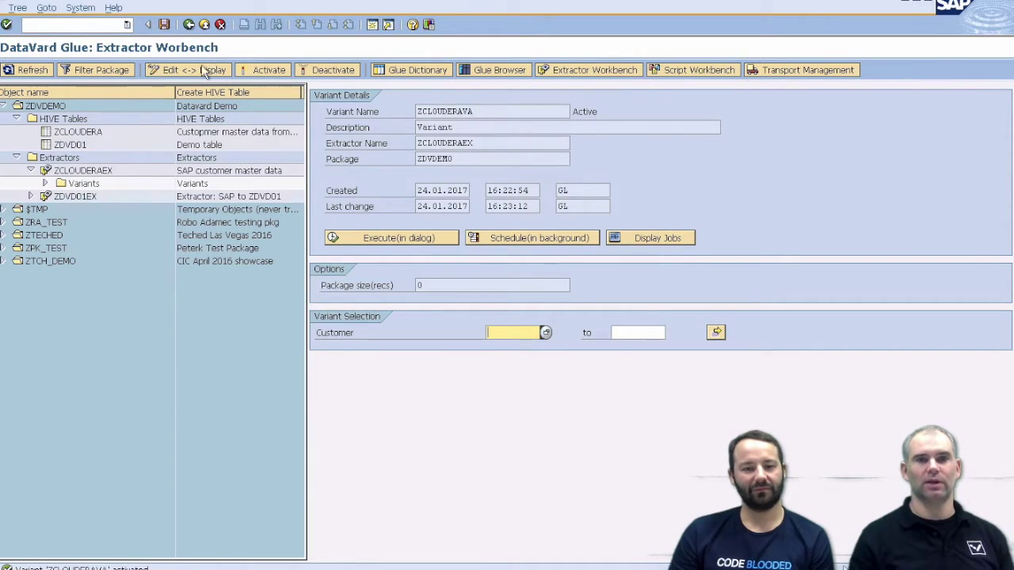
Schedule ZCLOUDERAVA as an immediate background job, then bring up the background job selection
{"action": "left_click", "coordinate": [545, 237]}
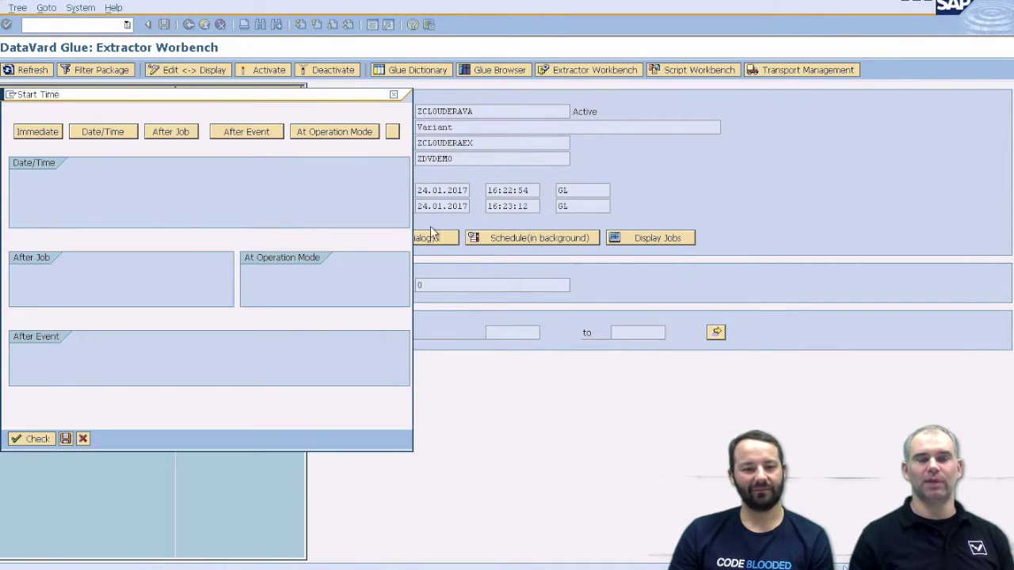
{"action": "left_click", "coordinate": [36, 131]}
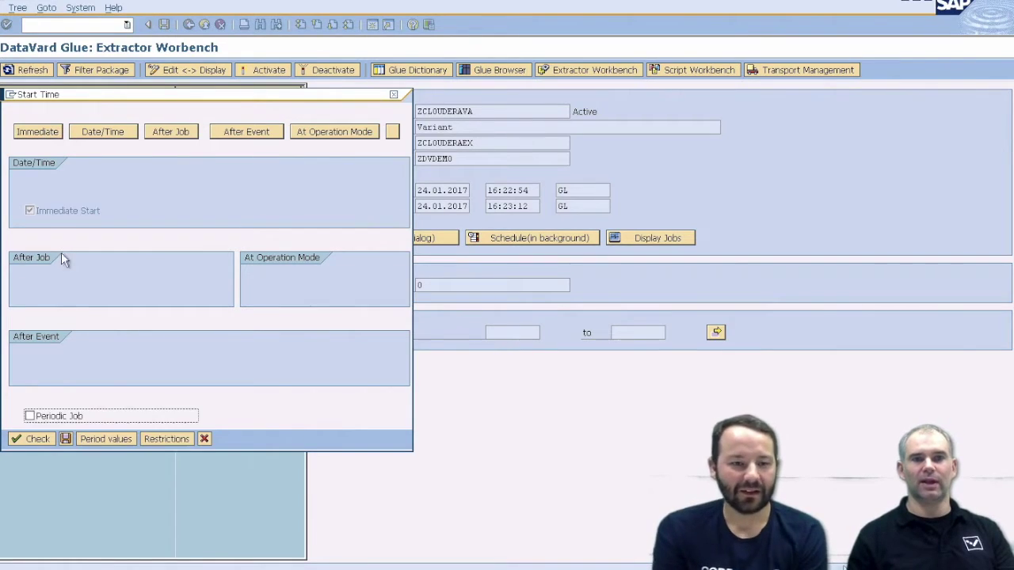
{"action": "left_click", "coordinate": [65, 439]}
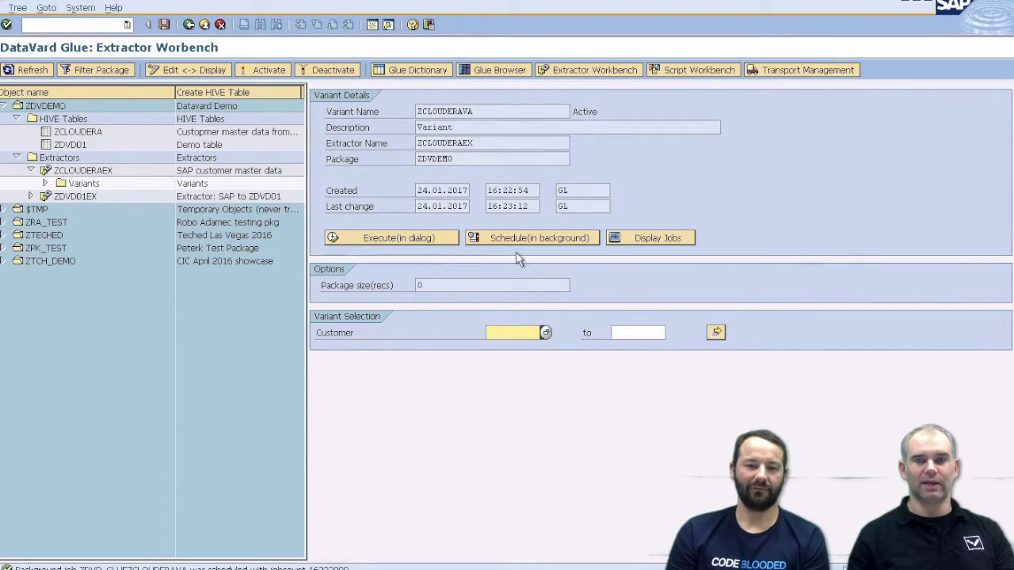
{"action": "left_click", "coordinate": [499, 237]}
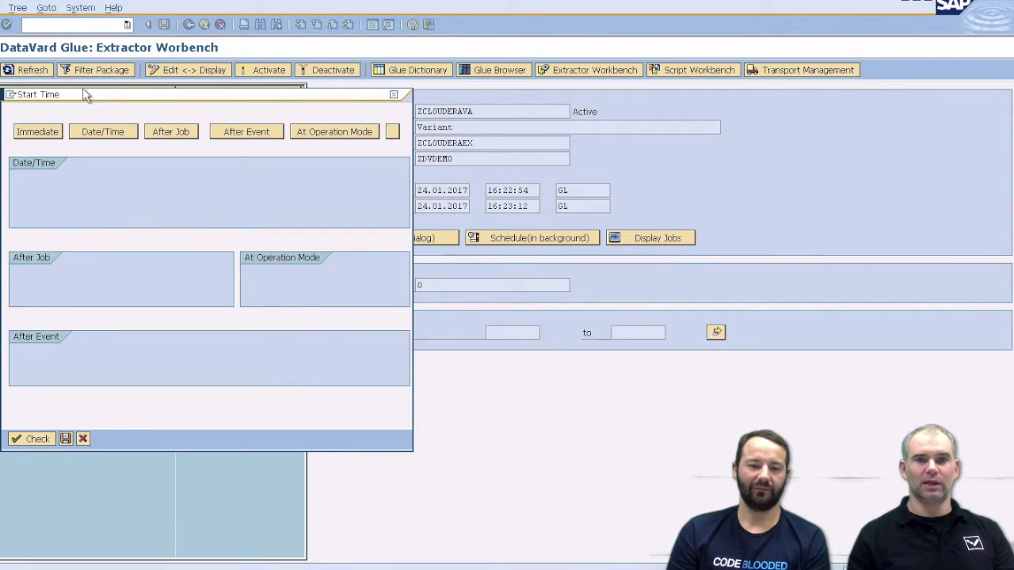
{"action": "left_click", "coordinate": [83, 440]}
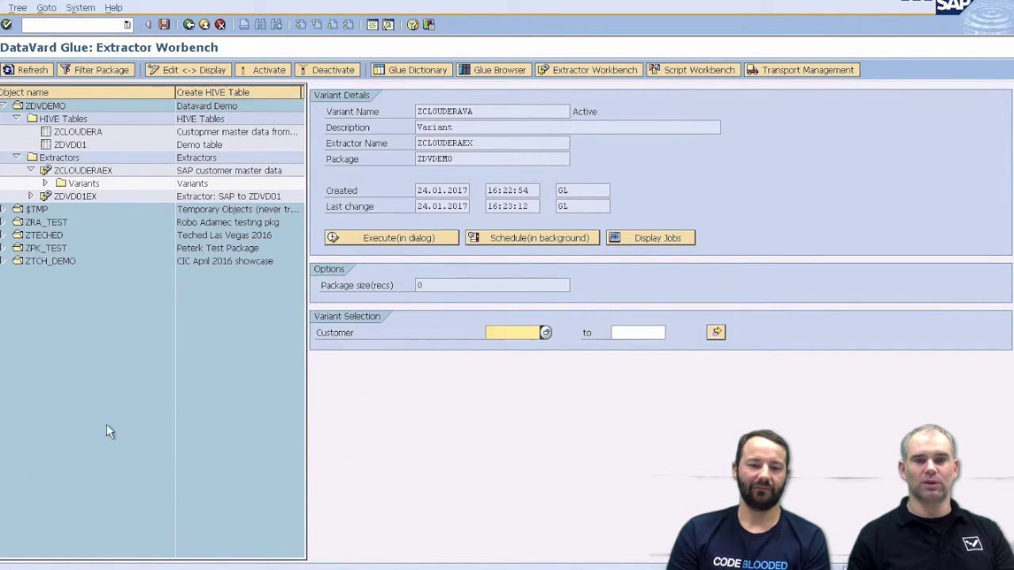
{"action": "left_click", "coordinate": [657, 238]}
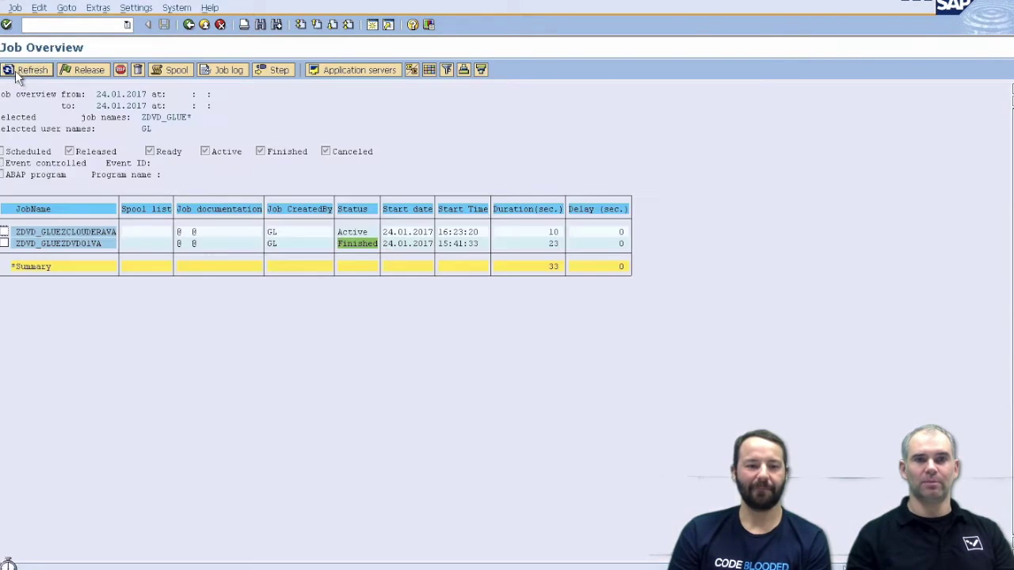
Check the ZDVD_GLUEZCLOUDERAVA job log for 2,242 records imported into ZCLOUDERA, then switch to Hue
{"action": "left_click", "coordinate": [11, 71]}
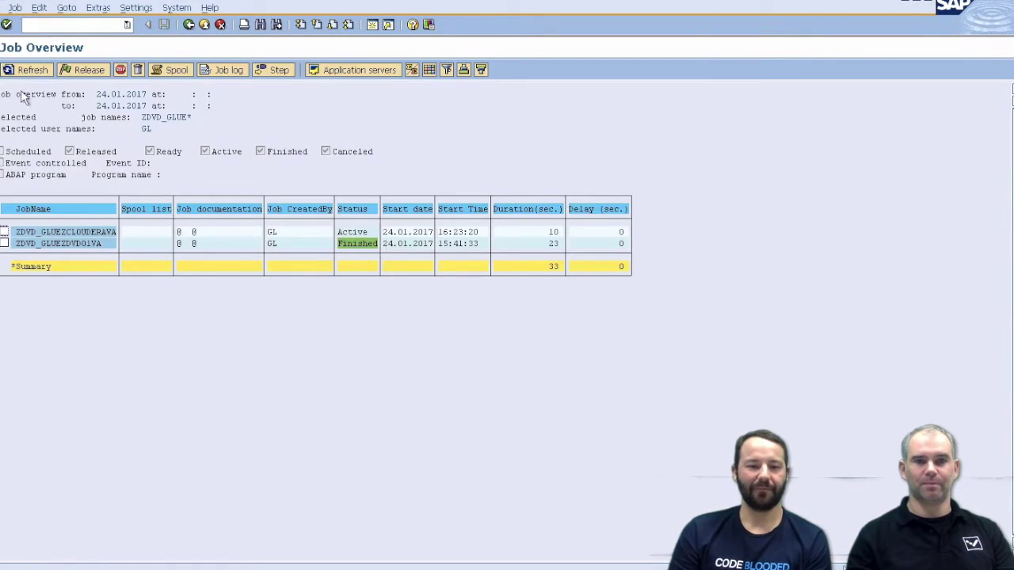
{"action": "left_click", "coordinate": [48, 232]}
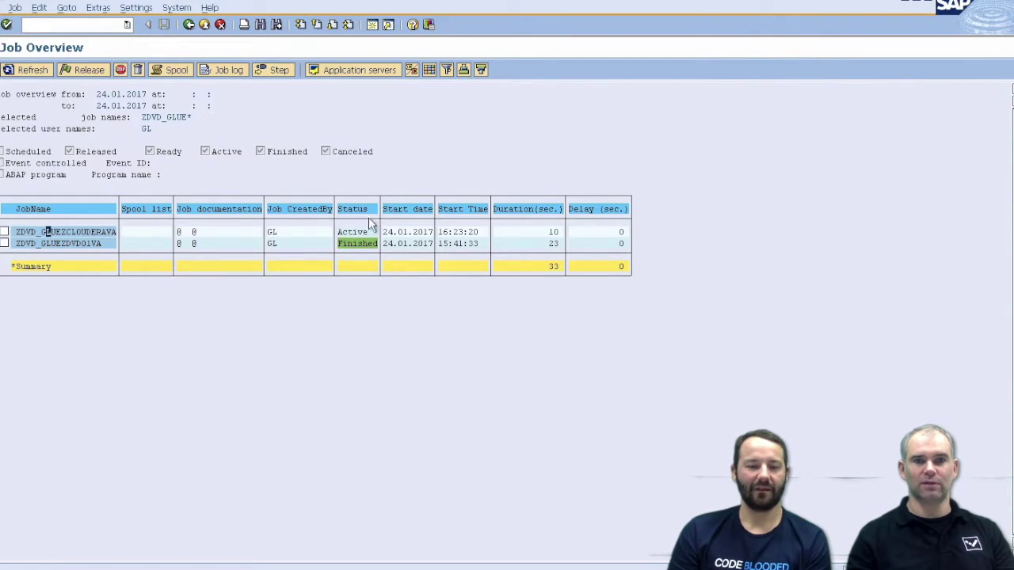
{"action": "left_click", "coordinate": [221, 73]}
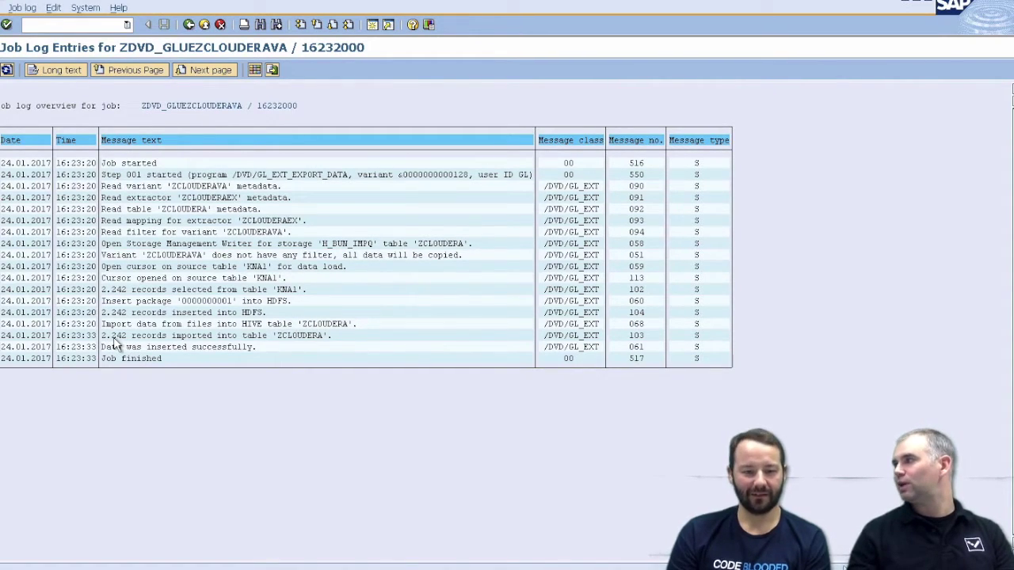
{"action": "left_click", "coordinate": [189, 24]}
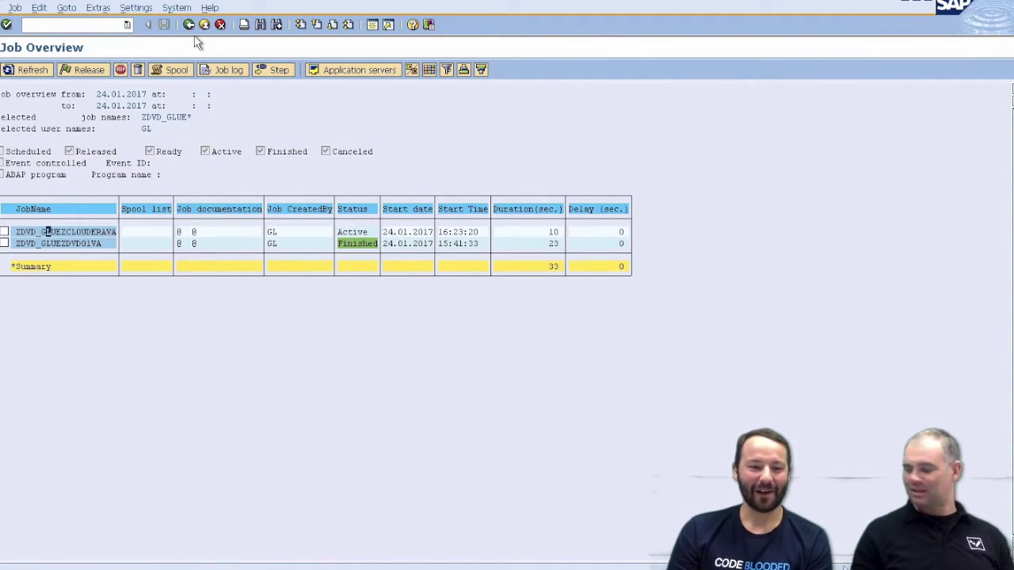
{"action": "key", "text": "alt+Tab"}
{"action": "key", "text": "alt+Tab"}
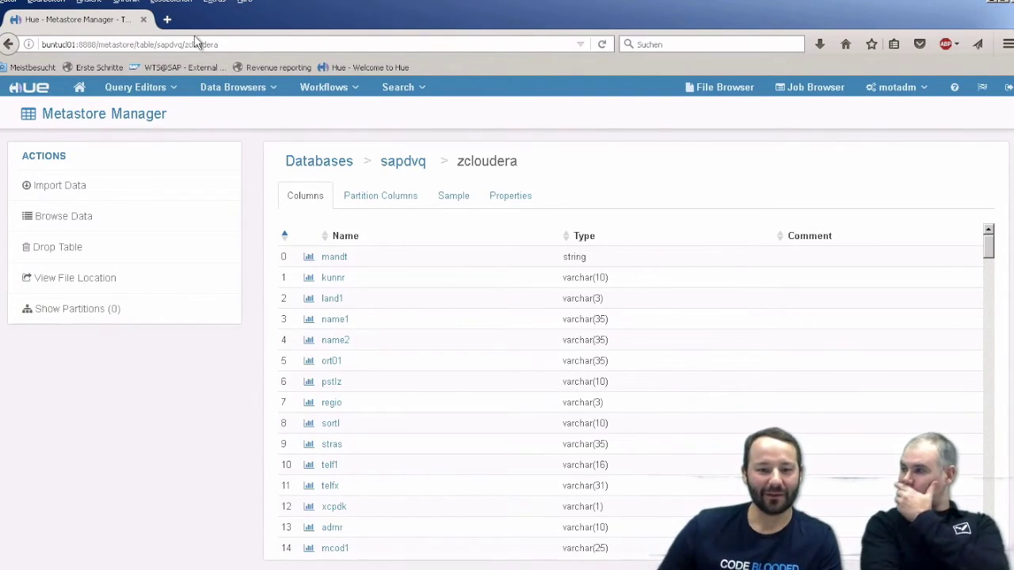
In the Hive Editor, select database sapdvq and preview sample data of the zcloudera table
{"action": "left_click", "coordinate": [134, 87]}
{"action": "left_click", "coordinate": [124, 113]}
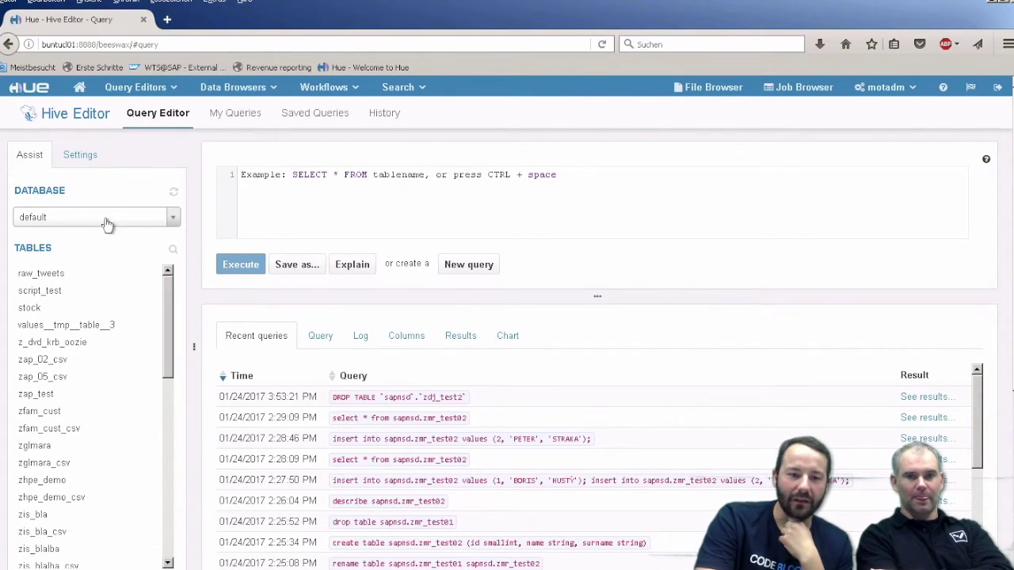
{"action": "left_click", "coordinate": [107, 224]}
{"action": "scroll", "coordinate": [82, 317], "scroll_direction": "down", "scroll_amount": 2}
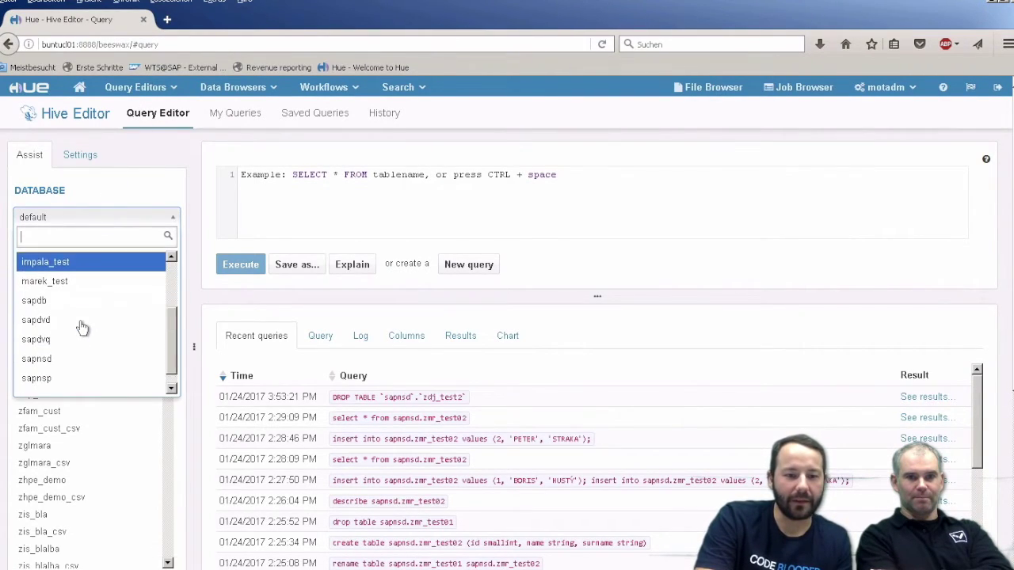
{"action": "left_click", "coordinate": [67, 332]}
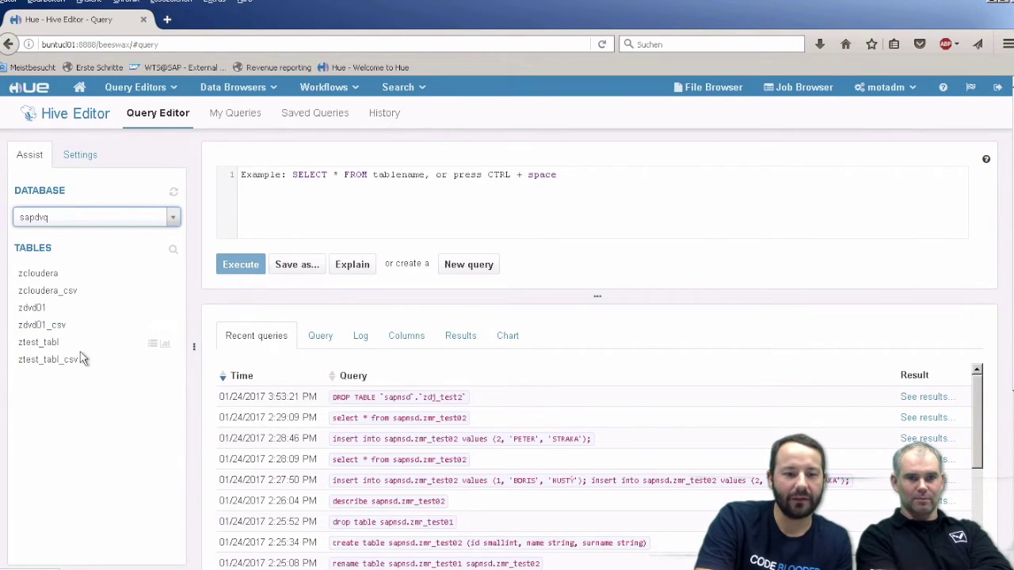
{"action": "left_click", "coordinate": [41, 277]}
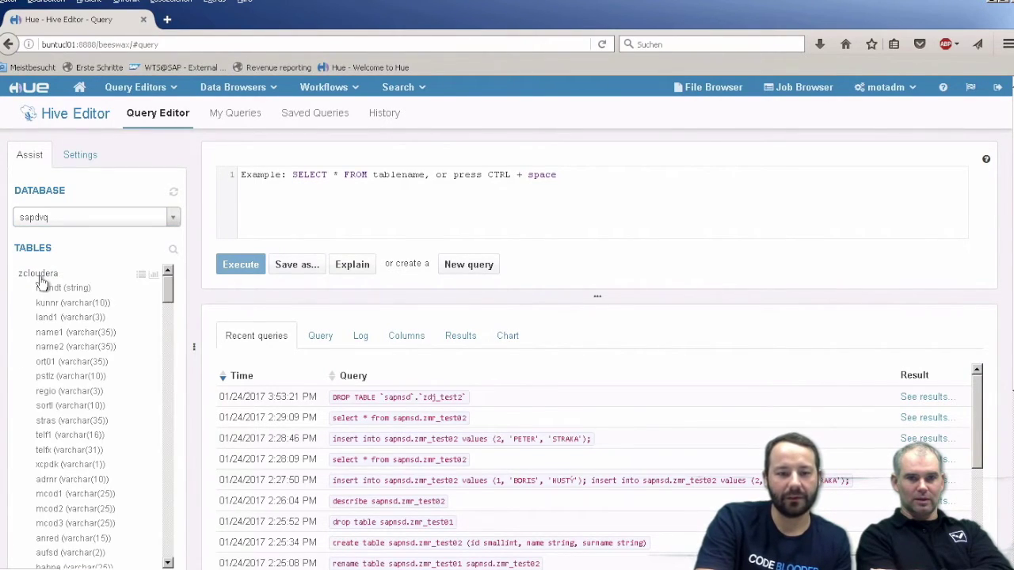
{"action": "left_click", "coordinate": [140, 277]}
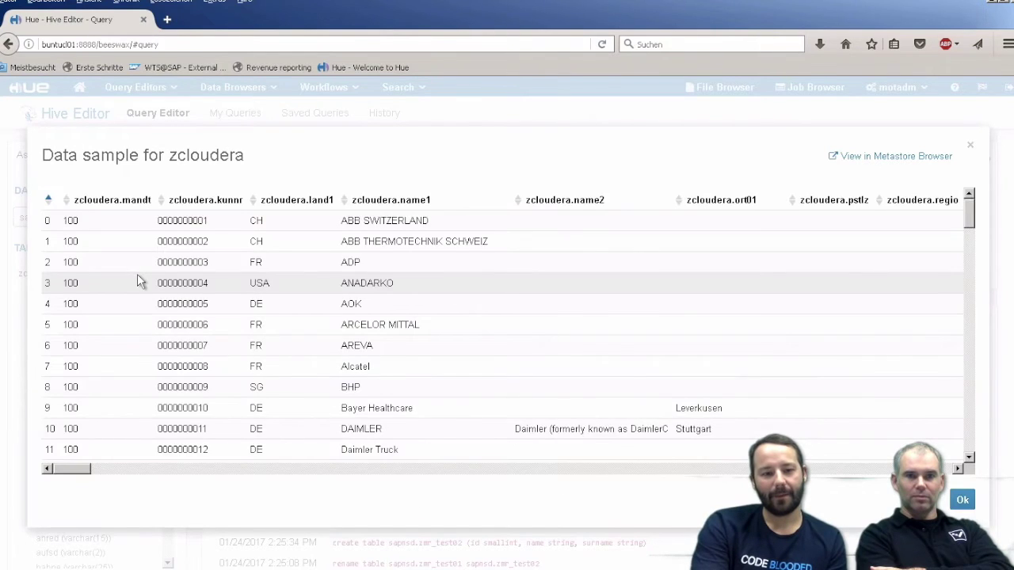
Scroll the zcloudera data sample down to the last customer row and back up
{"action": "scroll", "coordinate": [512, 287], "scroll_direction": "down", "scroll_amount": 10}
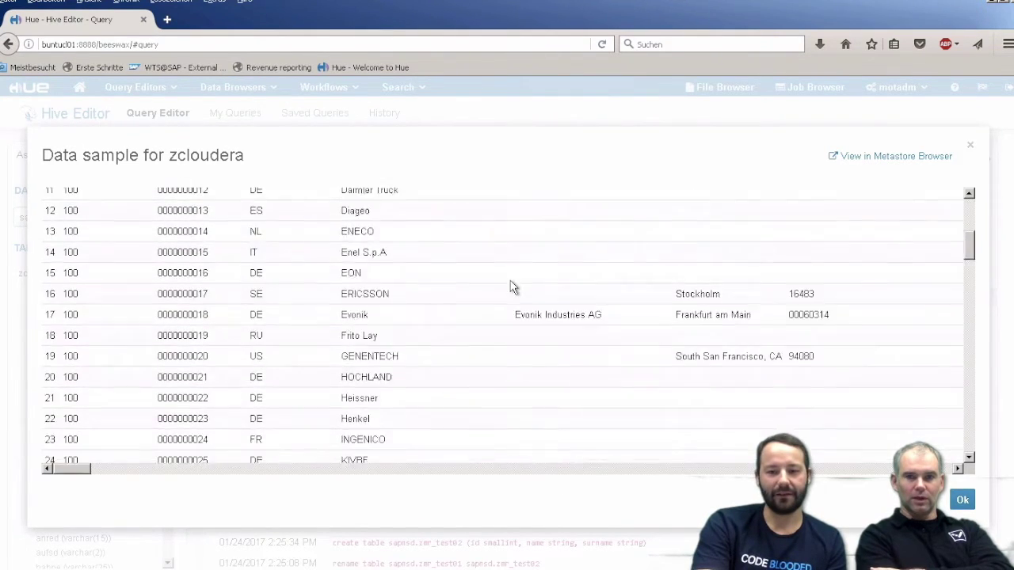
{"action": "scroll", "coordinate": [511, 289], "scroll_direction": "down", "scroll_amount": 20}
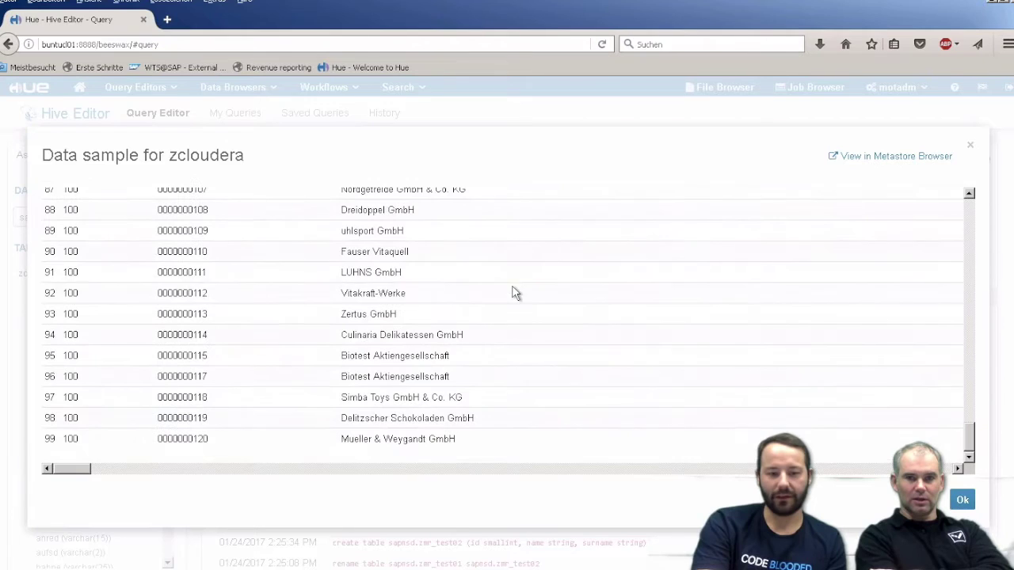
{"action": "scroll", "coordinate": [514, 294], "scroll_direction": "up", "scroll_amount": 20}
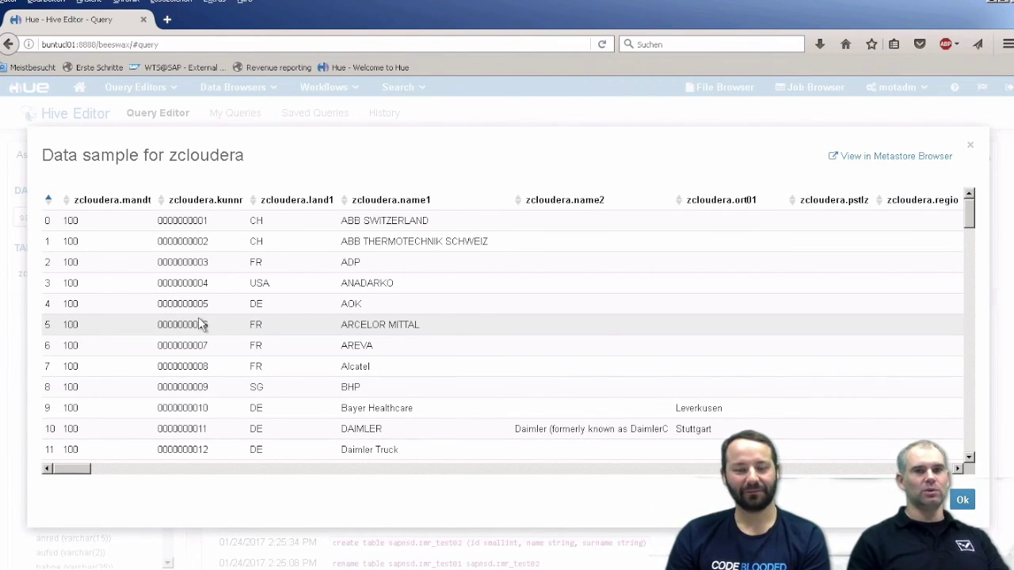
{"action": "key", "text": "alt+Tab"}
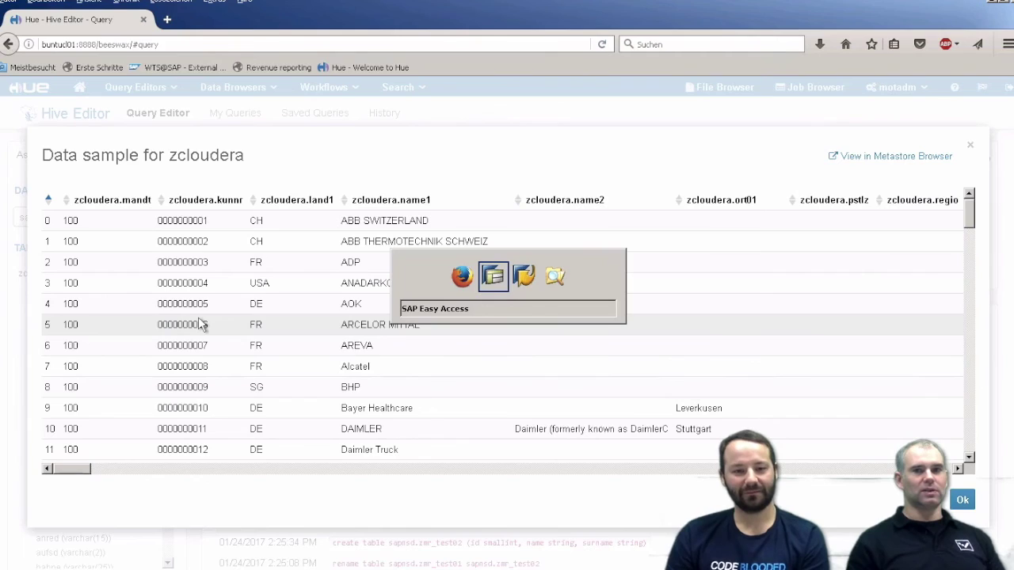
{"action": "key", "text": "alt+shift+Tab"}
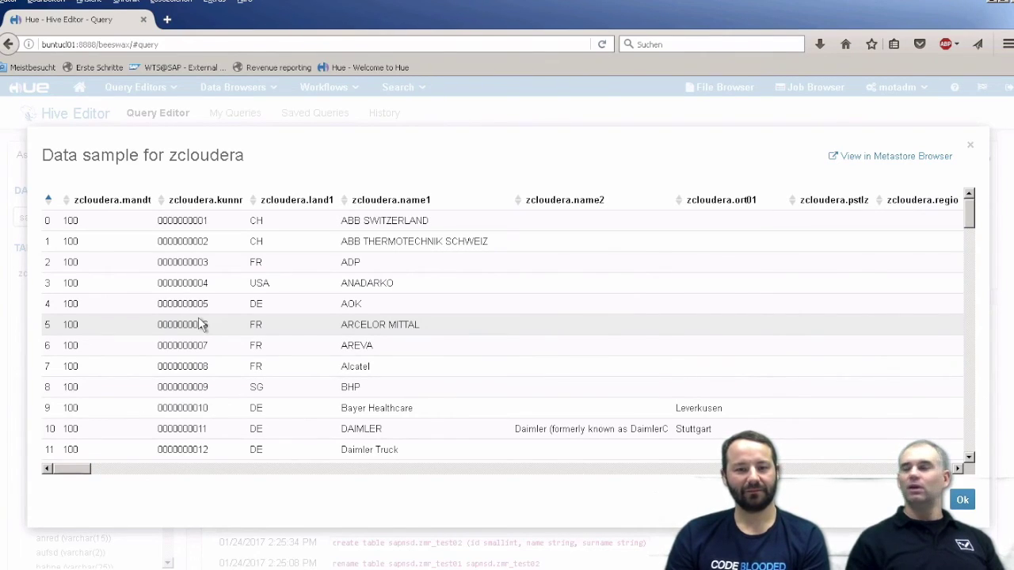